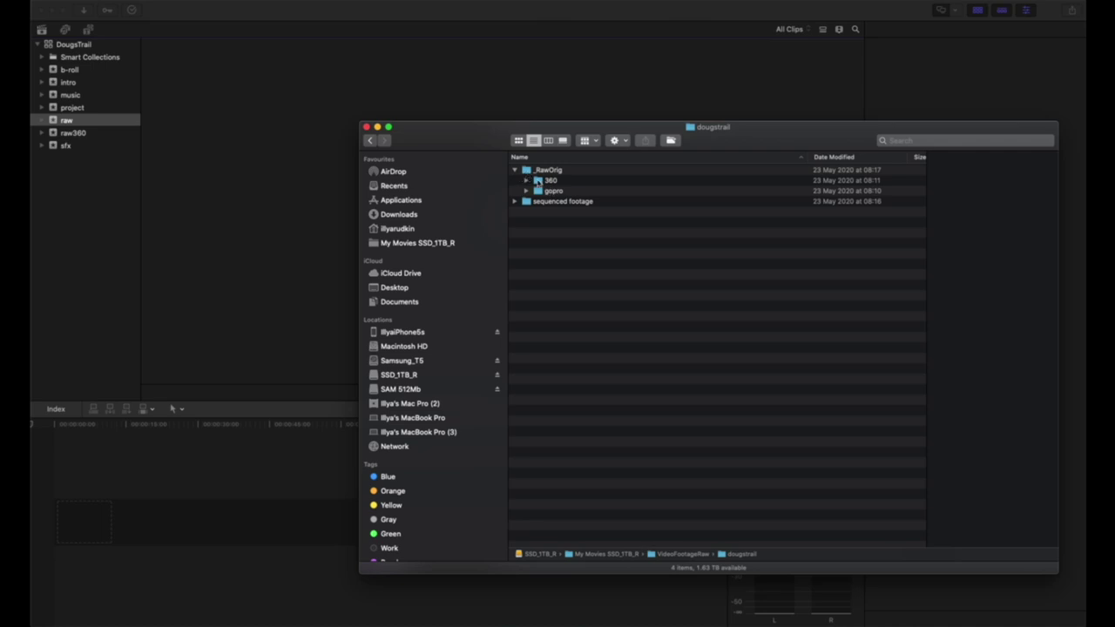
Step: Import the sequenced footage files from 1a.mp4 through 36.mp4 into the raw event
left_click(514, 201)
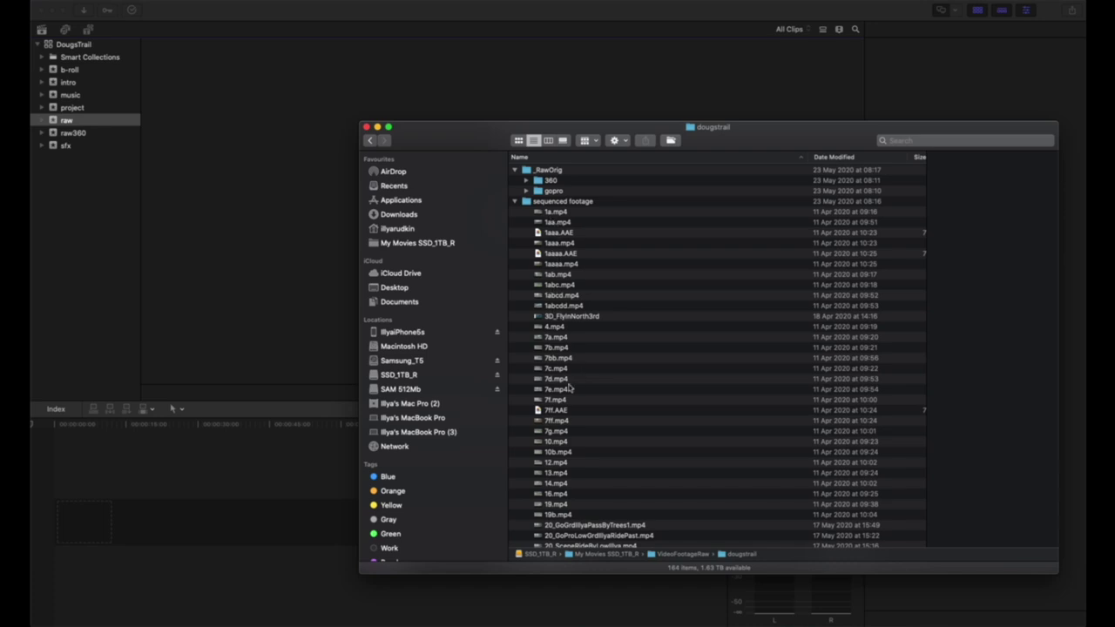
scroll(568, 389, "down", 10)
scroll(558, 204, "up", 4)
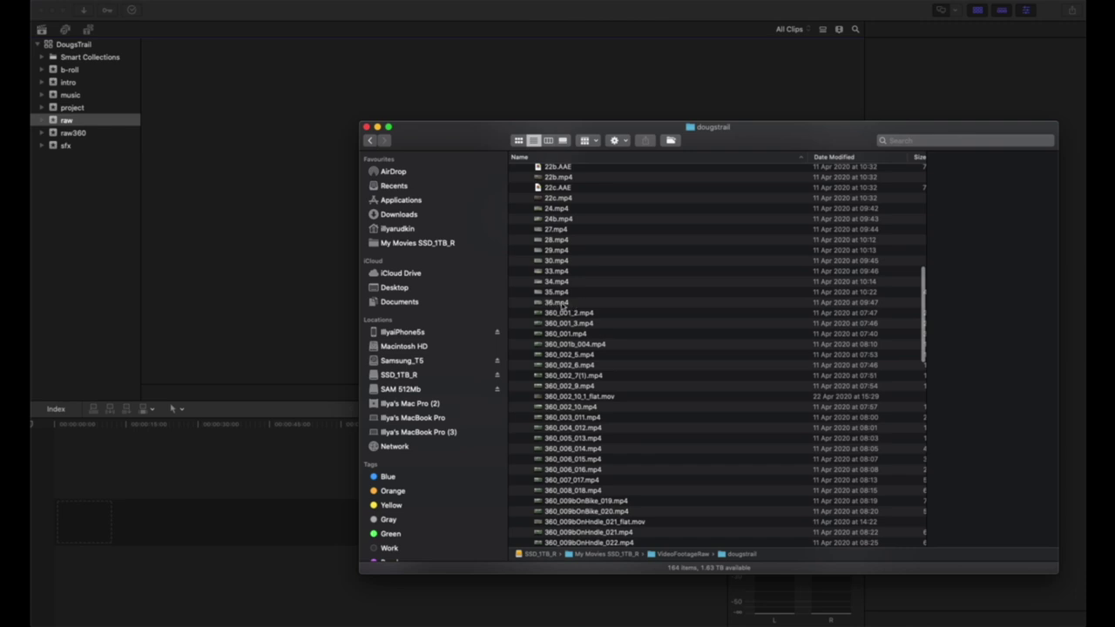
scroll(566, 348, "down", 3)
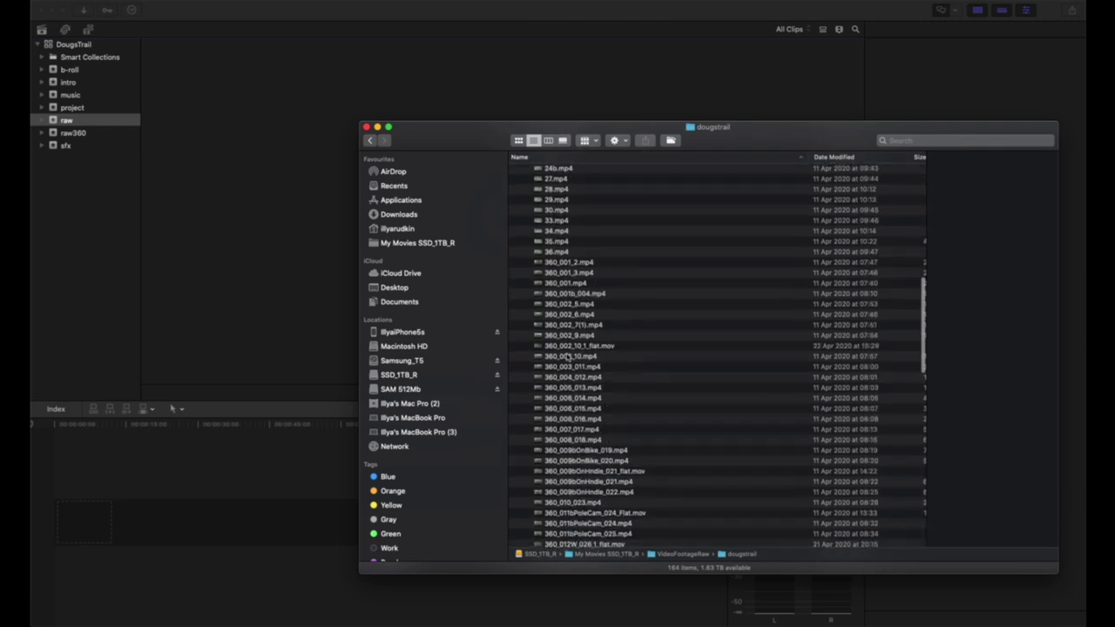
scroll(569, 357, "down", 3)
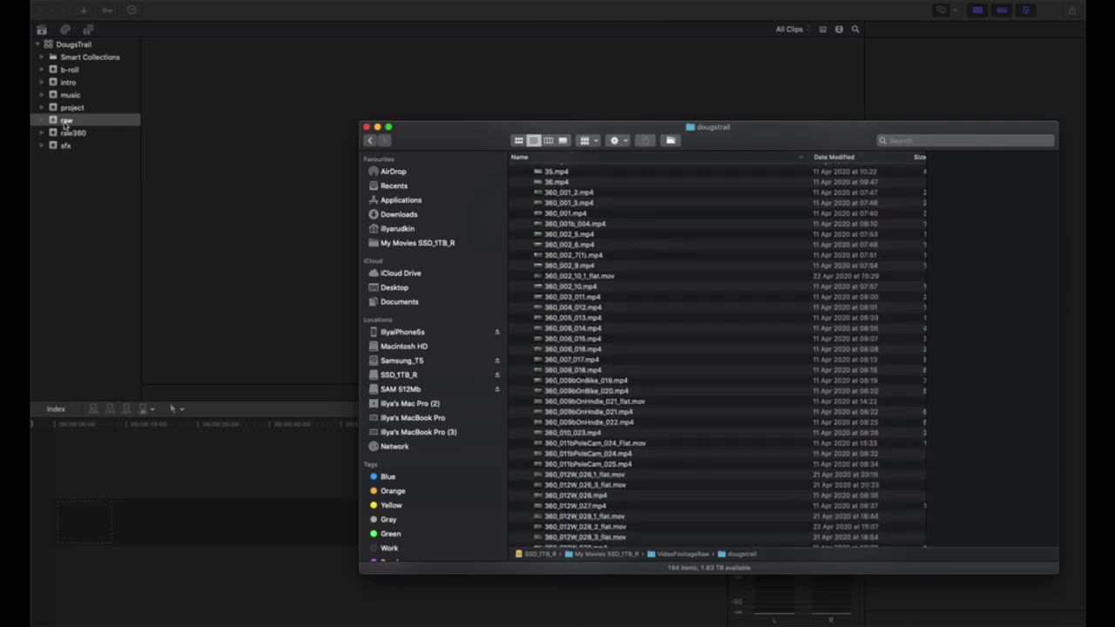
scroll(568, 221, "up", 10)
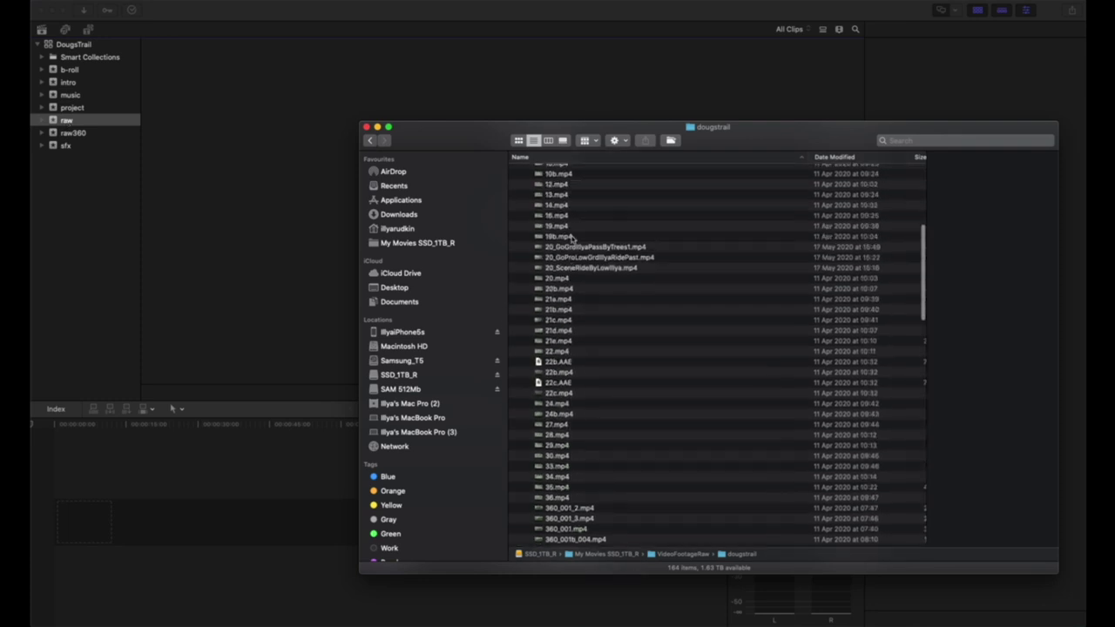
left_click(567, 246)
scroll(563, 384, "down", 6)
left_click(558, 399, "shift")
left_click_drag(557, 399, 275, 220)
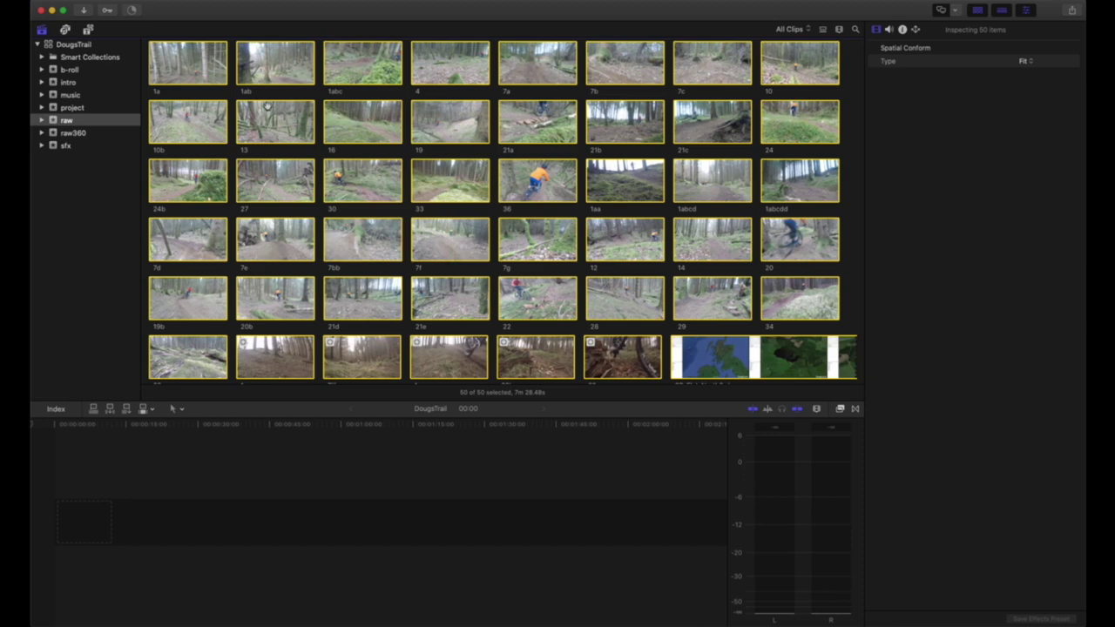
Step: Import the 360 clips from the sequenced footage folder, starting at 360_001_2.mp4, into the raw360 event
left_click(73, 133)
key("super+Tab")
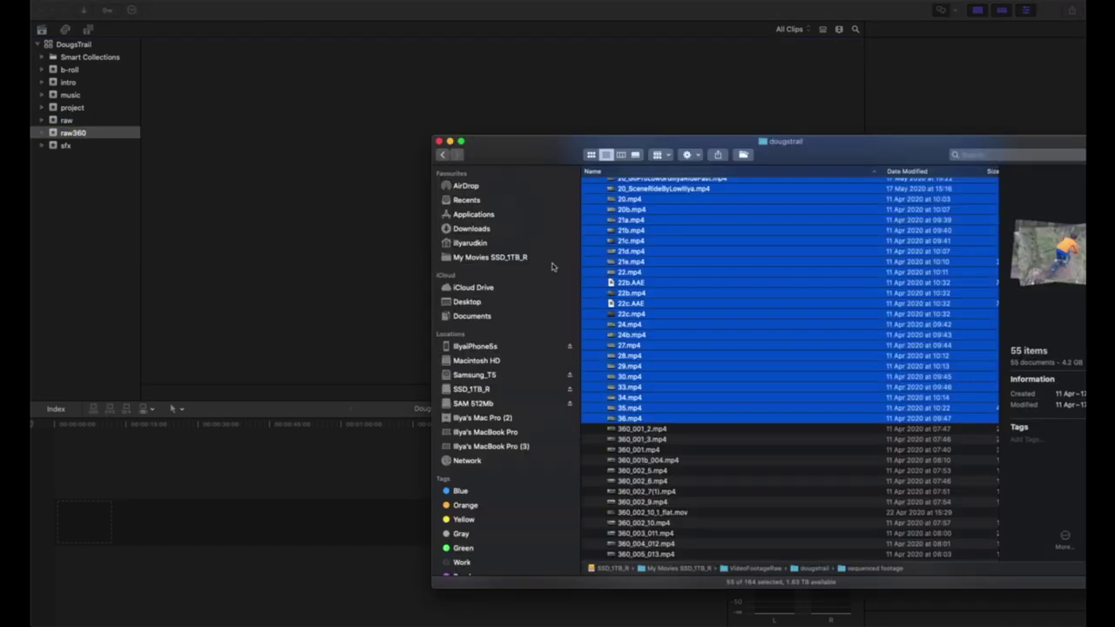
left_click(622, 430)
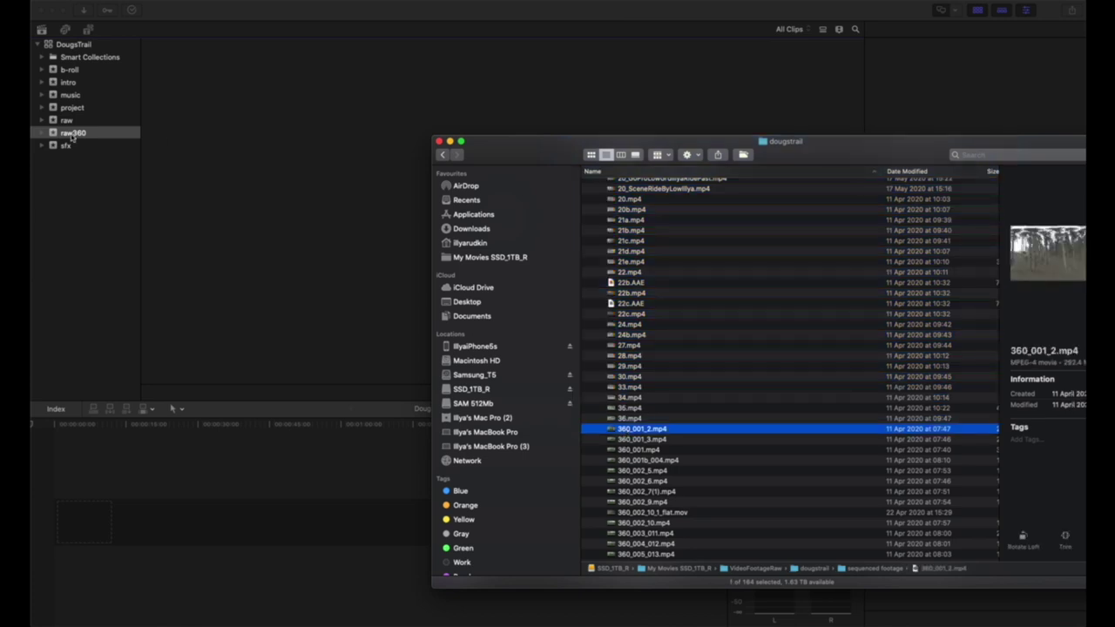
scroll(784, 366, "down", 5)
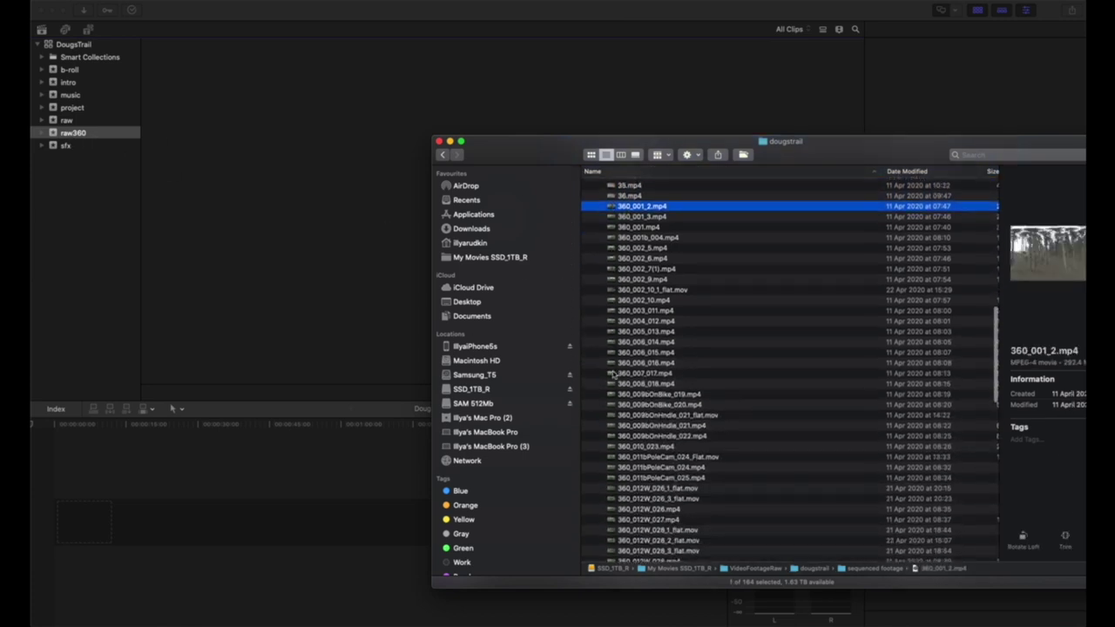
scroll(784, 365, "up", 6)
left_click(642, 425, "shift")
left_click_drag(642, 392, 328, 263)
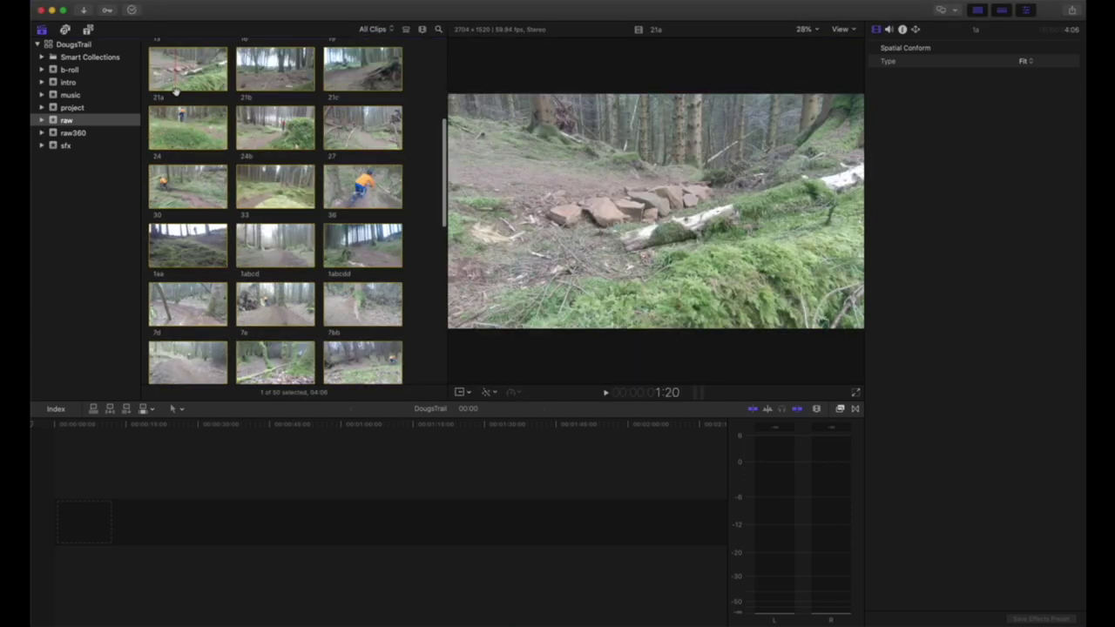
Step: Place ranges of clips 1a and 1ab from the raw event in the timeline, trimming the end of 1ab to about one second
scroll(178, 93, "up", 2)
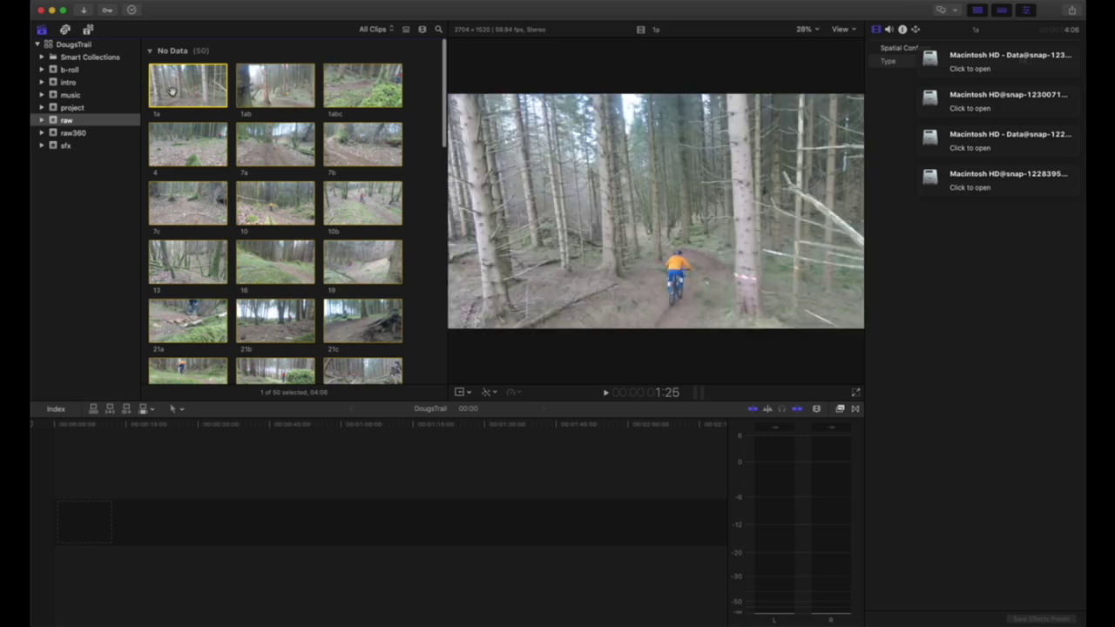
left_click_drag(178, 92, 114, 525)
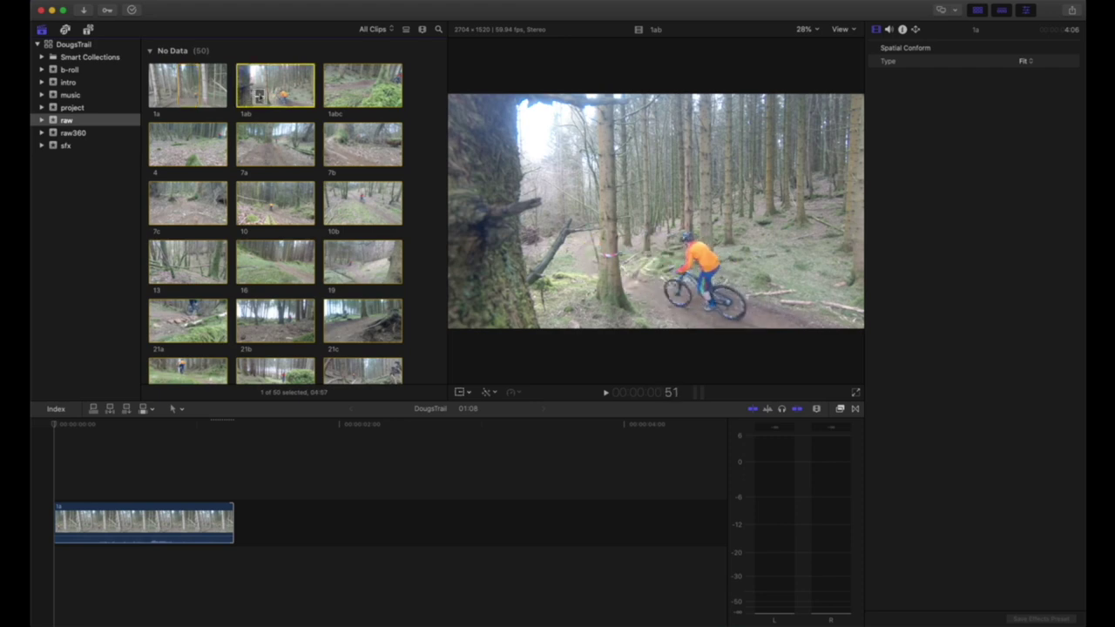
left_click_drag(258, 96, 248, 523)
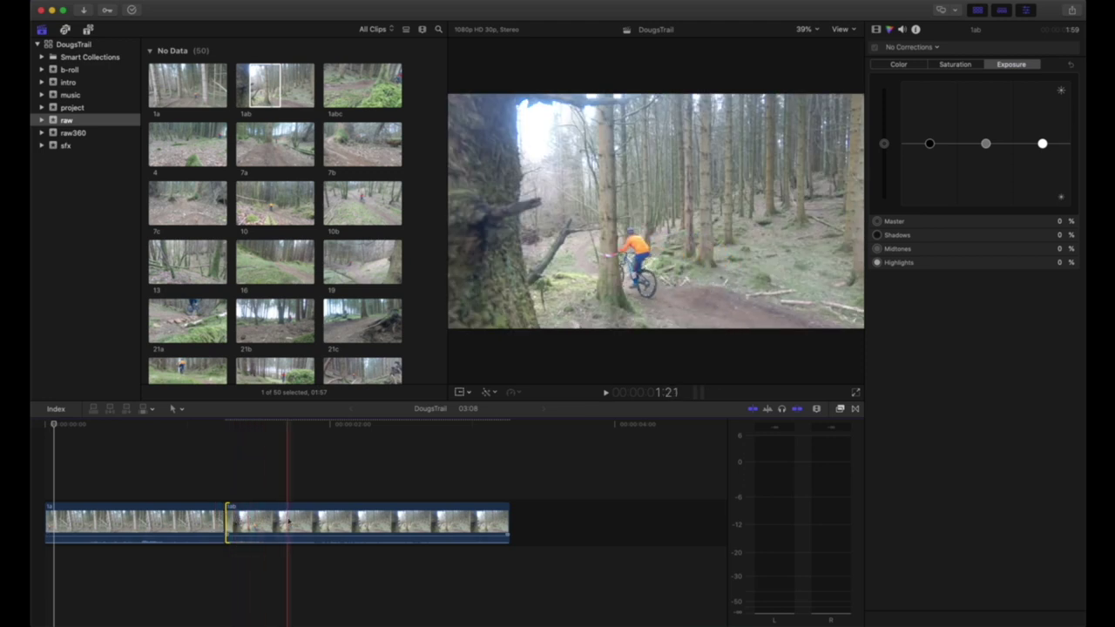
left_click_drag(509, 523, 365, 521)
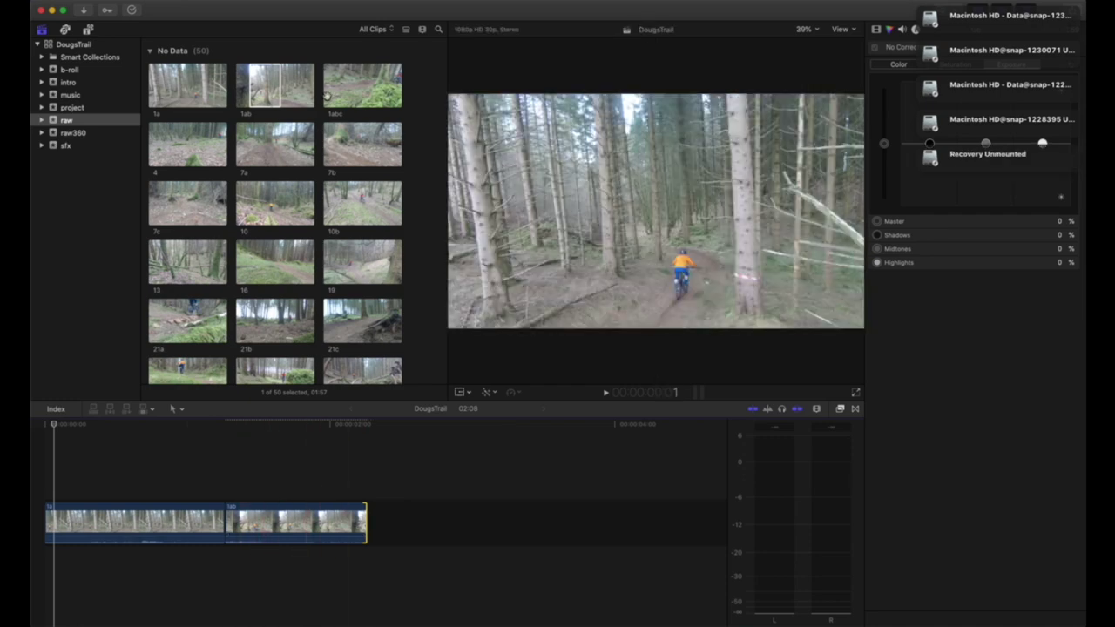
Step: Mark a short range in clip 1abc and append it after 1ab, about 19 frames long
left_click(266, 87)
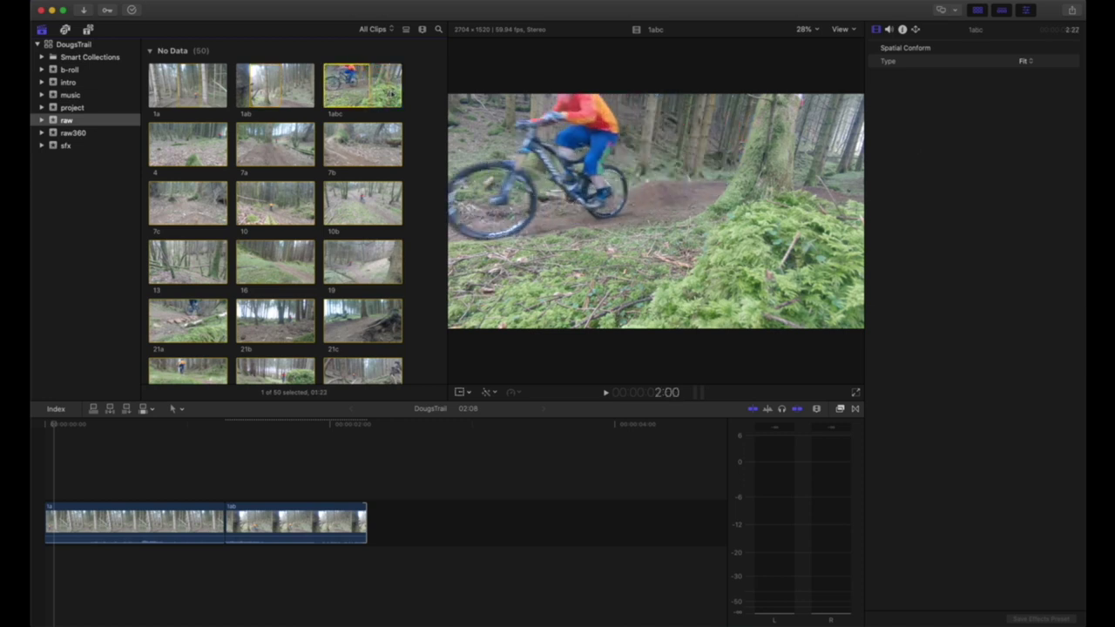
left_click_drag(391, 90, 368, 90)
key("e")
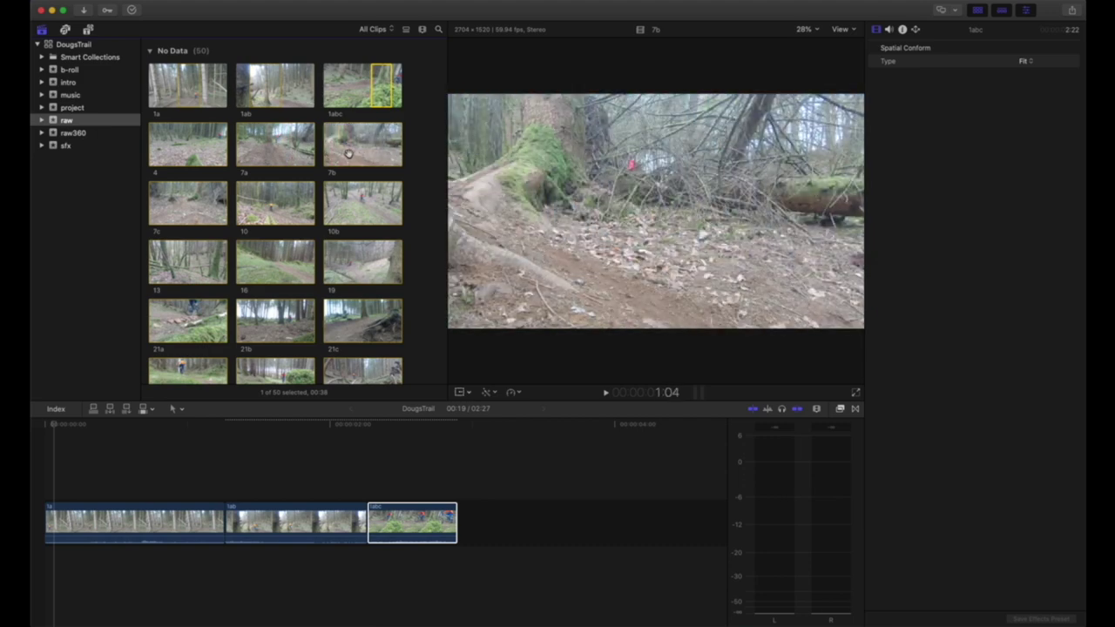
Step: Append a range of clip 4 after 1abc and trim its end to about 1.7 seconds
left_click(185, 146)
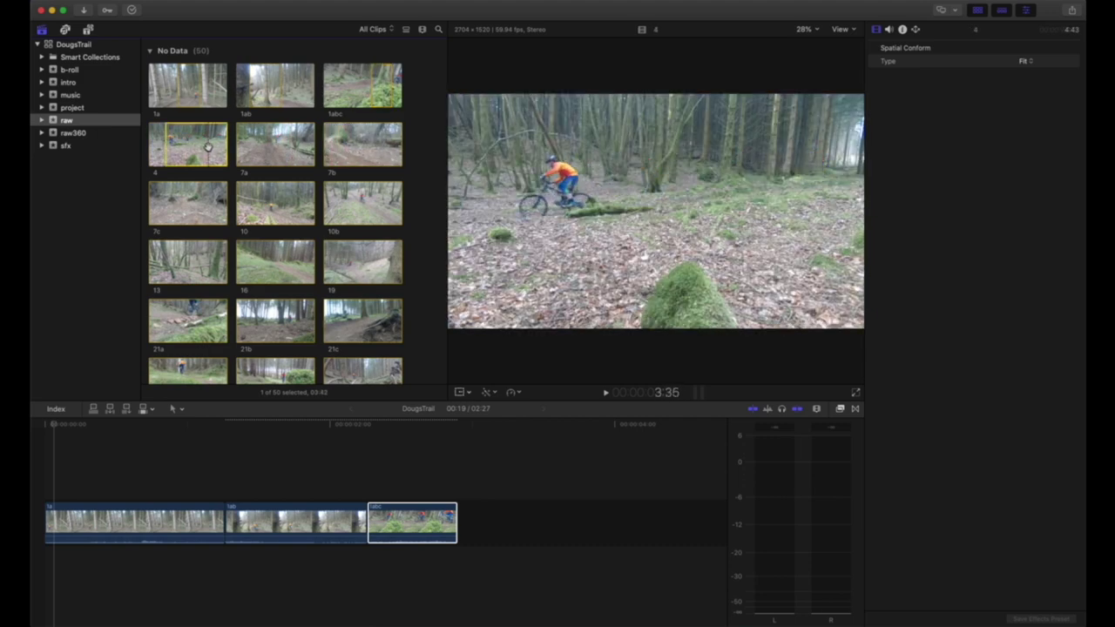
key("e")
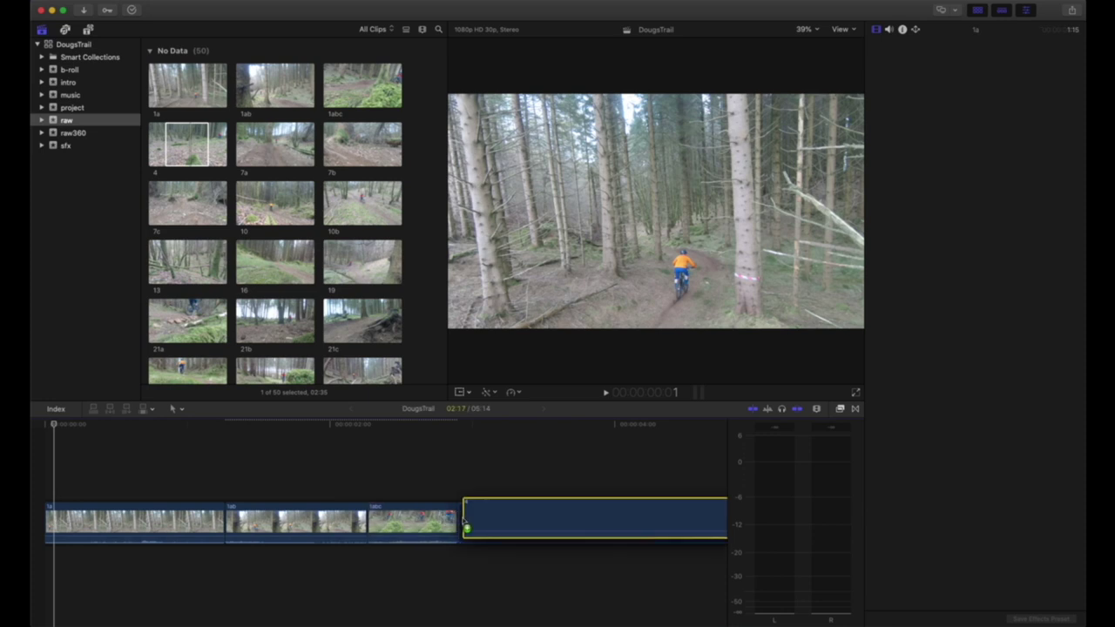
left_click_drag(464, 522, 436, 521)
left_click_drag(595, 520, 650, 514)
scroll(650, 515, "right", 5)
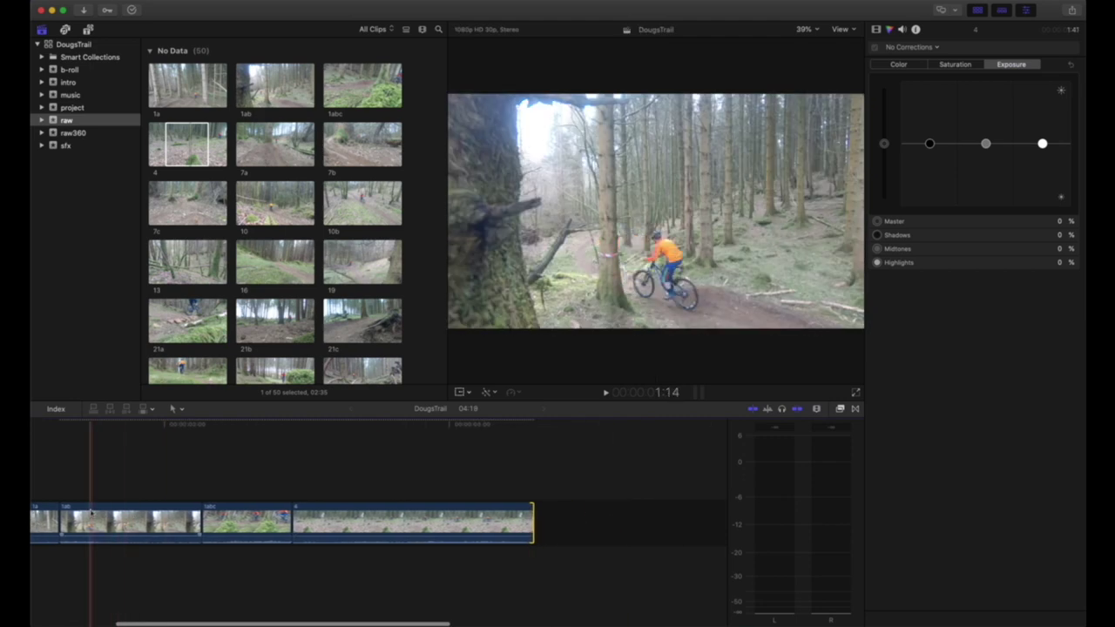
scroll(117, 518, "left", 3)
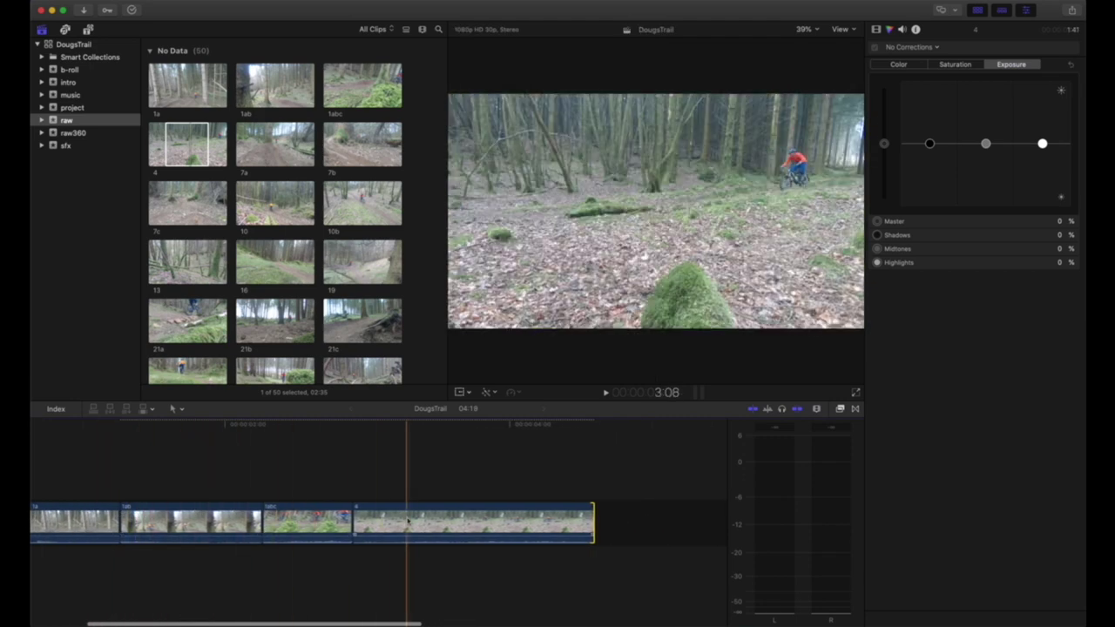
Step: Append ranges of clips 7a and 7b after clip 4, trimming the end of 7b to about 19 frames
left_click(273, 150)
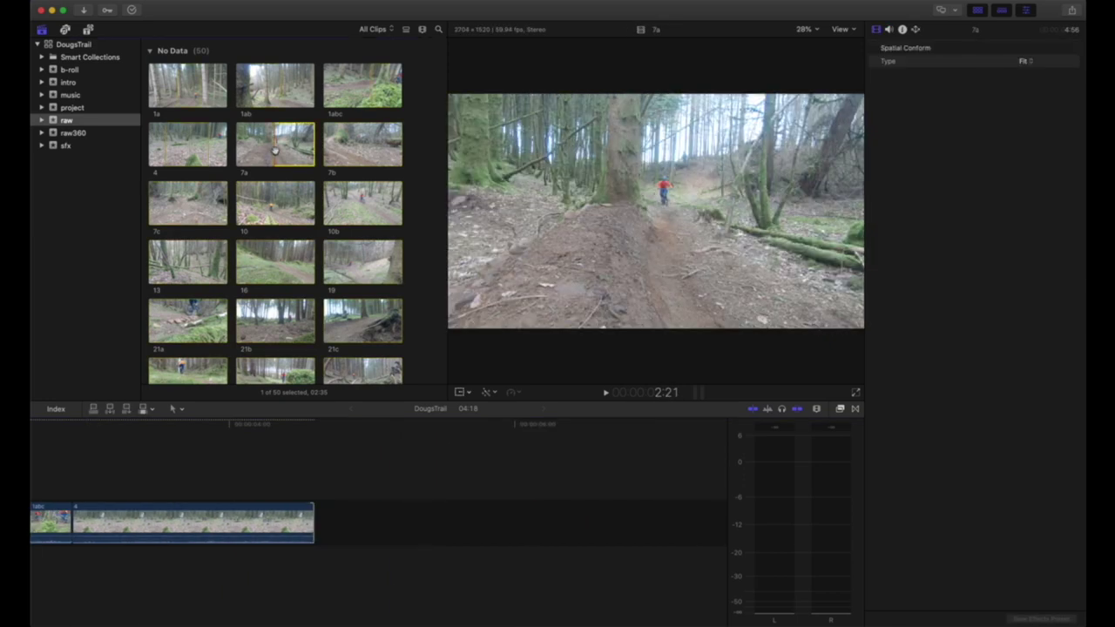
key("e")
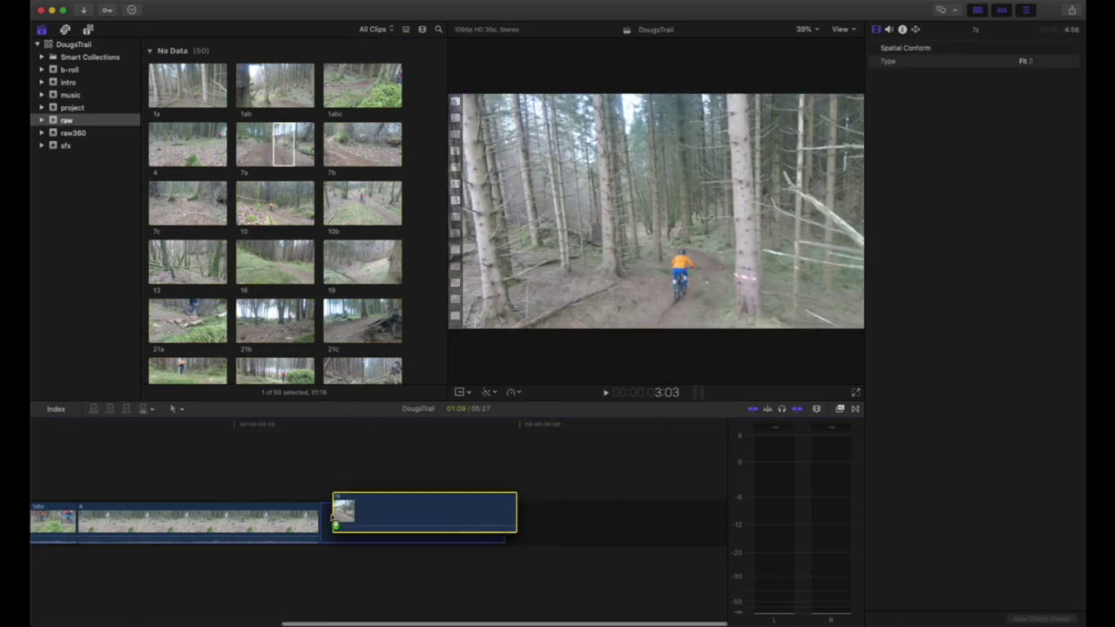
left_click(358, 151)
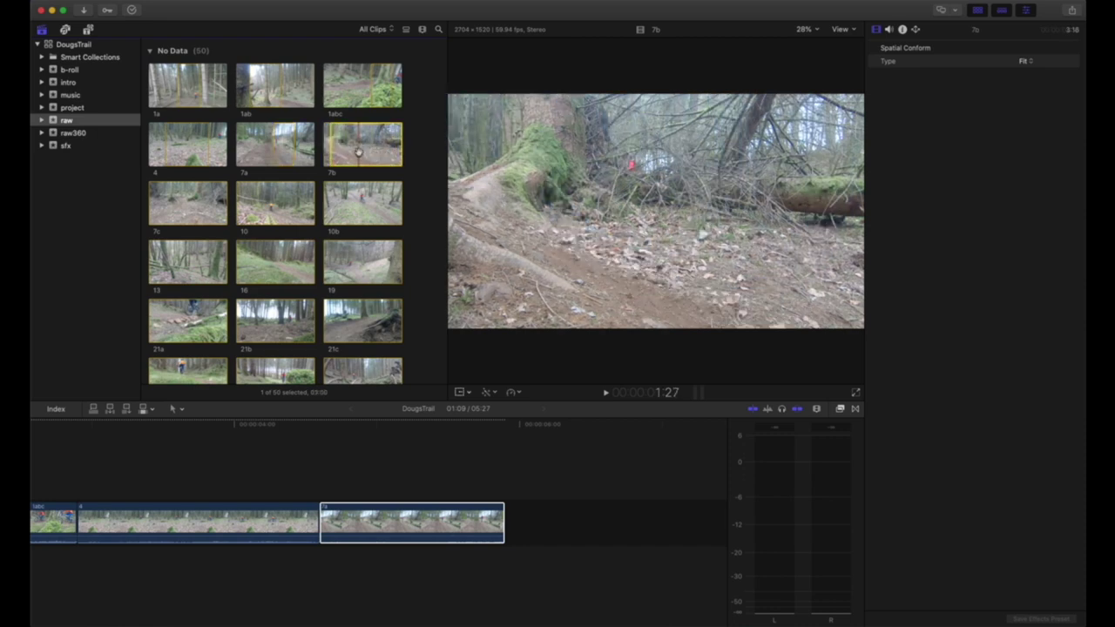
left_click_drag(344, 152, 561, 521)
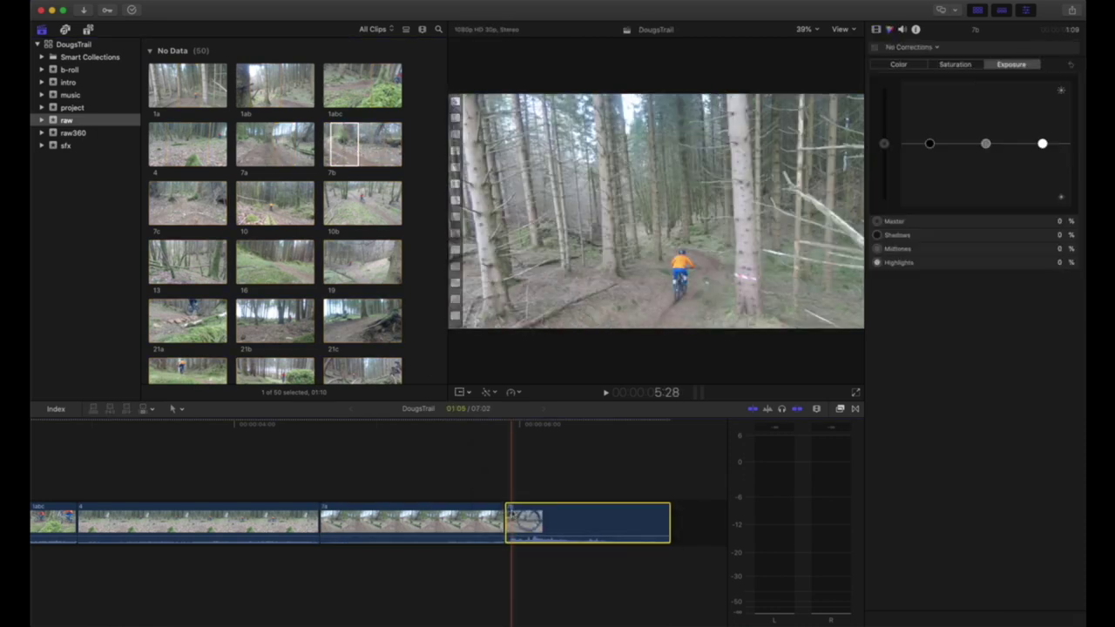
left_click_drag(668, 523, 636, 522)
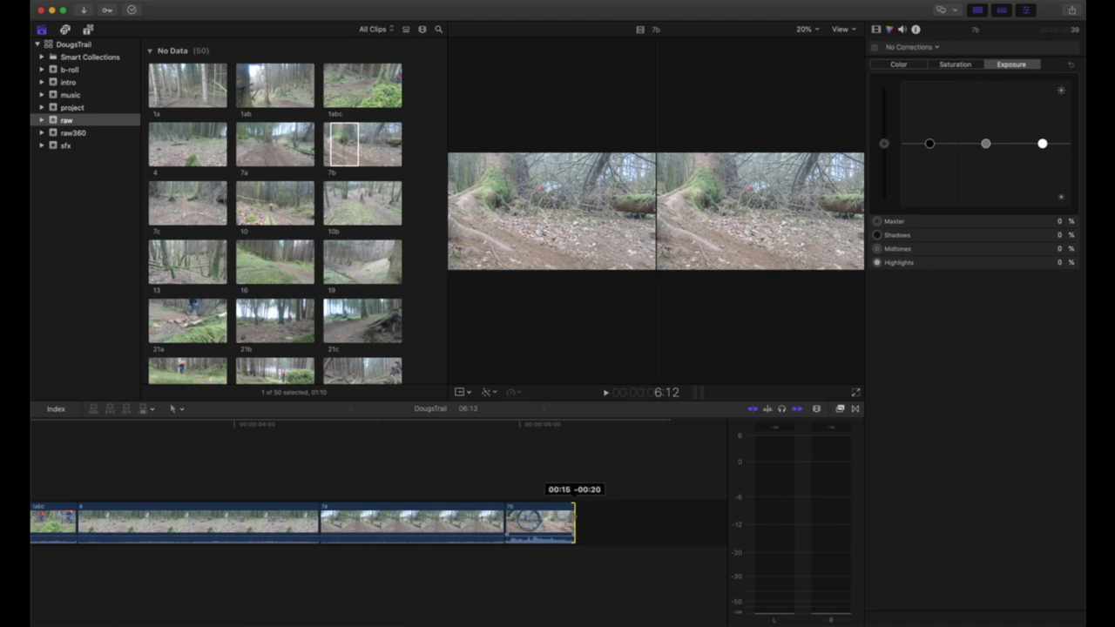
left_click_drag(566, 516, 581, 516)
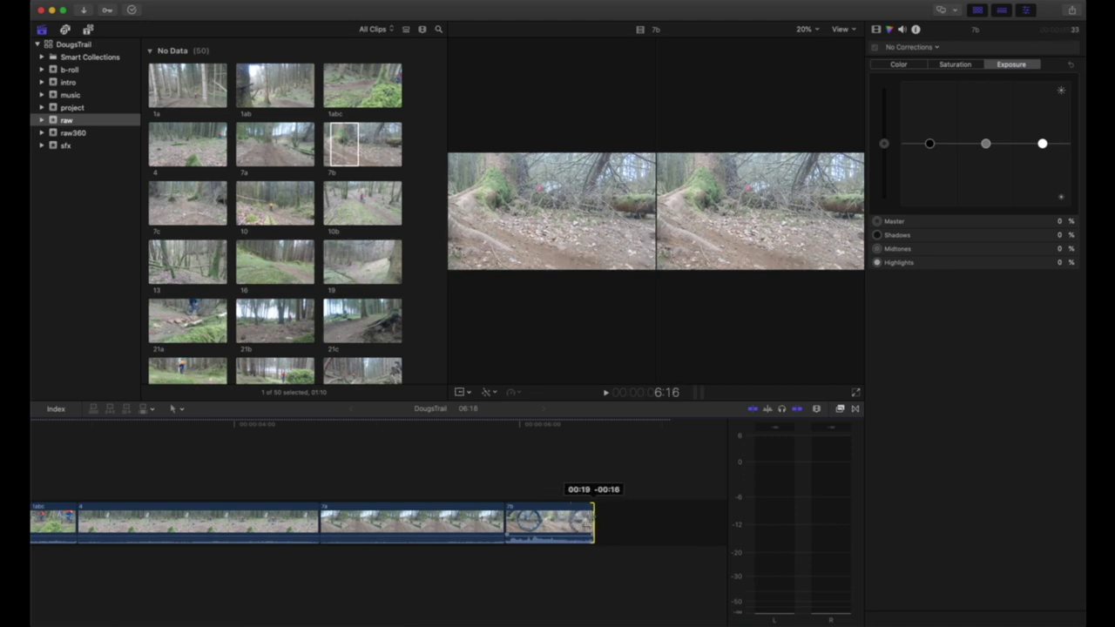
Step: Mark a range of clip 7c and insert it between 7a and 7b, about 22 frames long
scroll(535, 523, "right", 3)
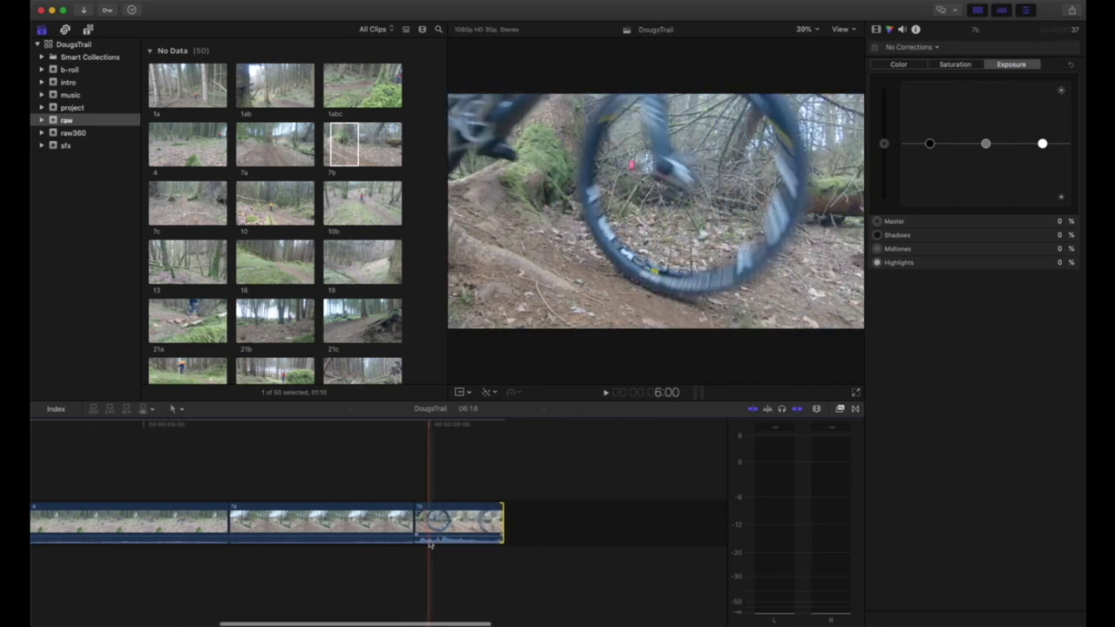
scroll(438, 531, "right", 2)
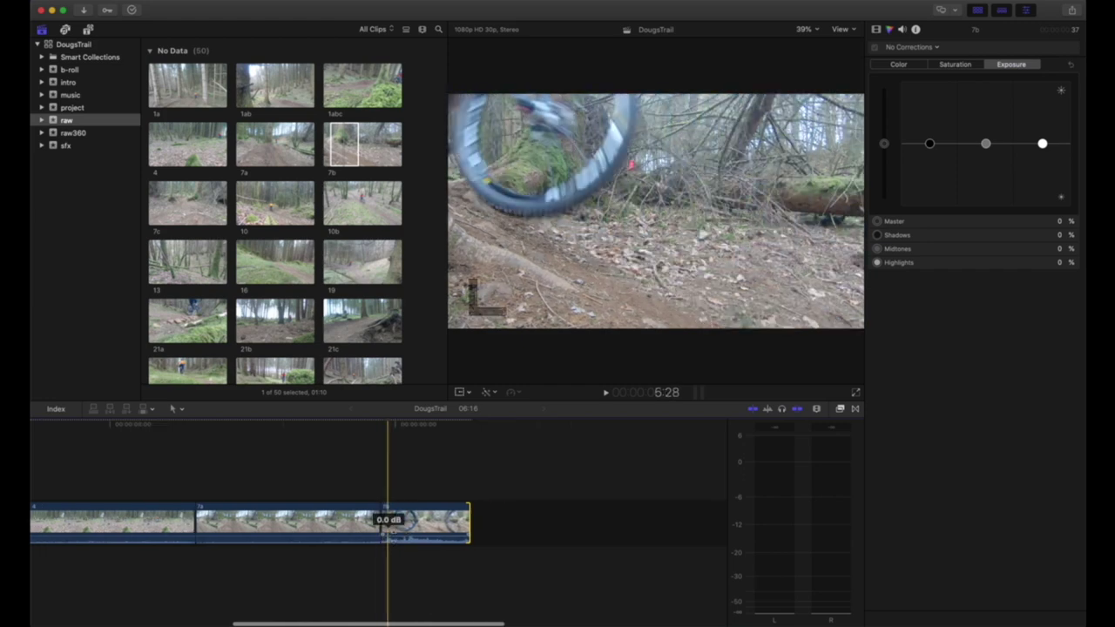
key("super+1")
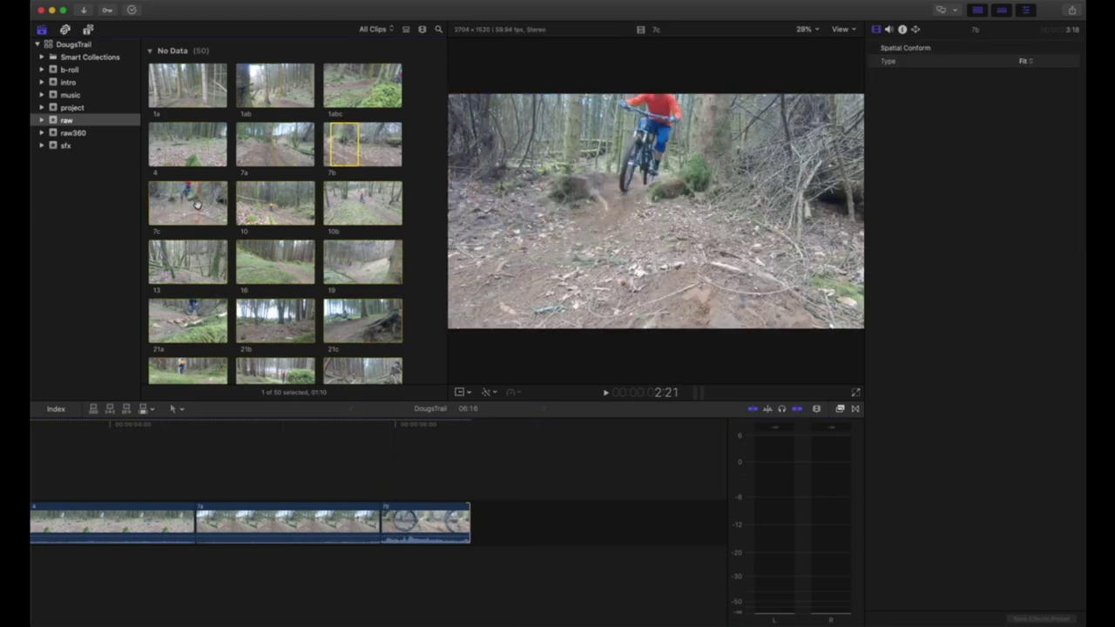
left_click(193, 204)
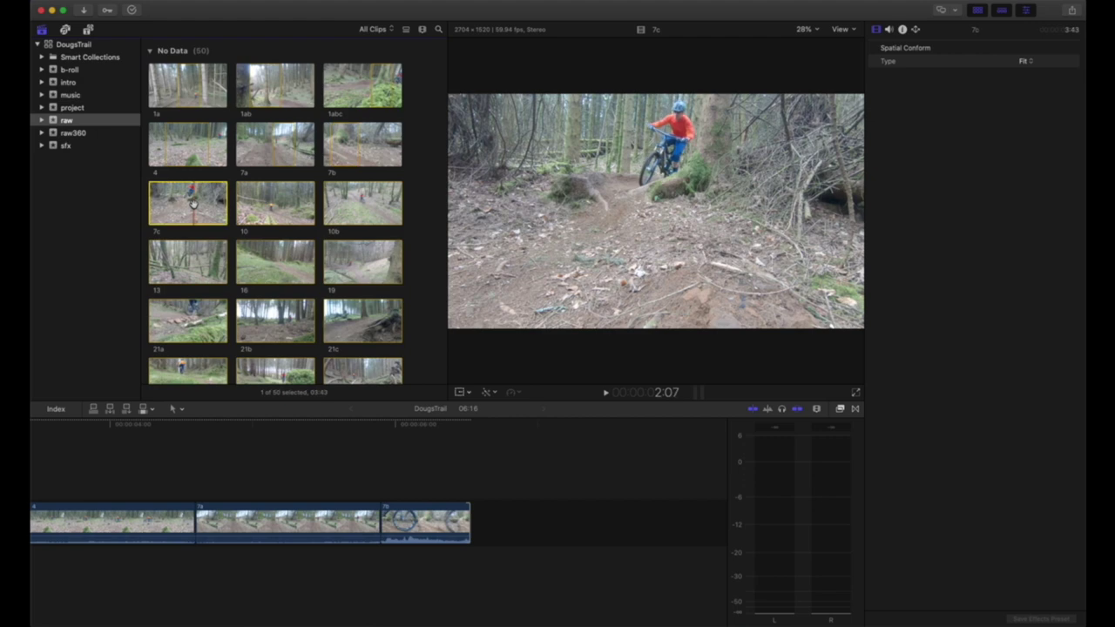
left_click_drag(194, 204, 209, 206)
left_click_drag(318, 412, 394, 533)
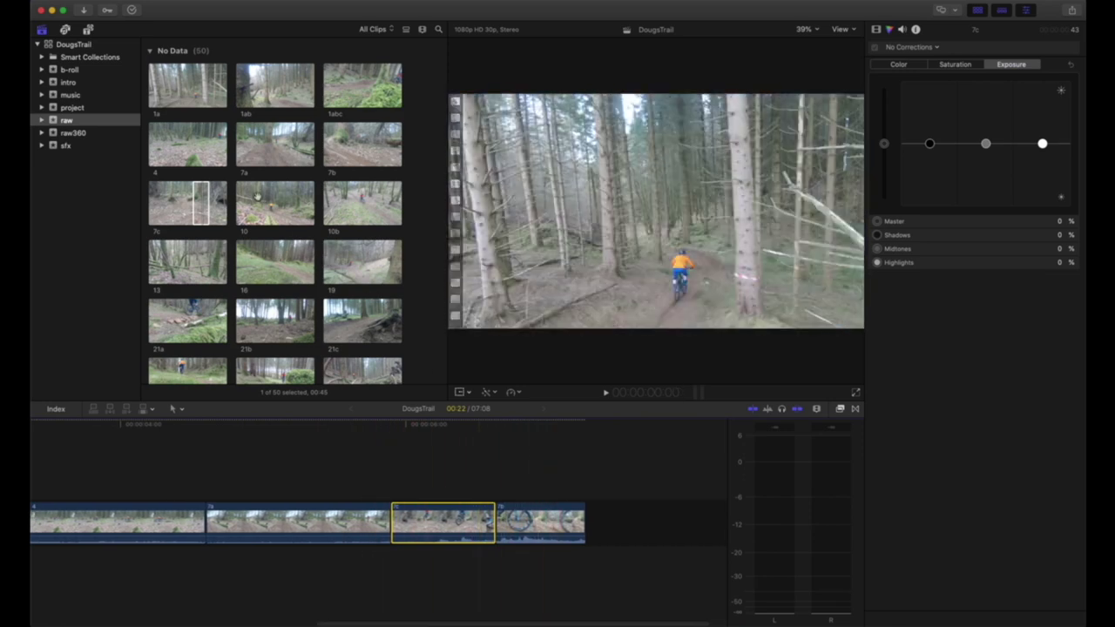
Step: Add a range of clip 10 to the end of the timeline, about 1:05 long
key("super+1")
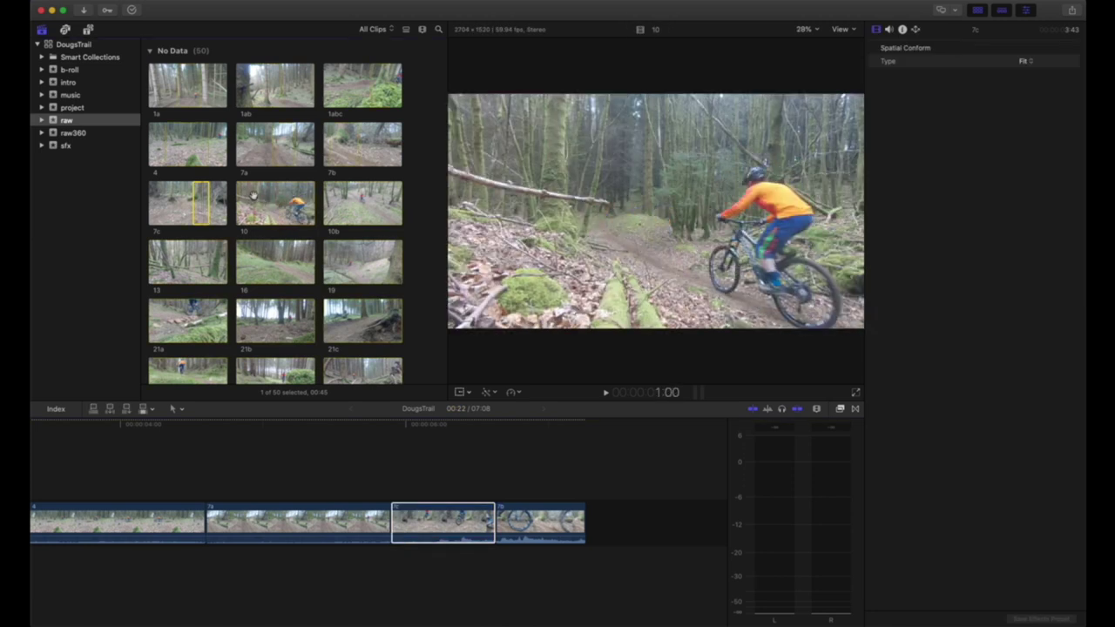
left_click_drag(251, 195, 582, 529)
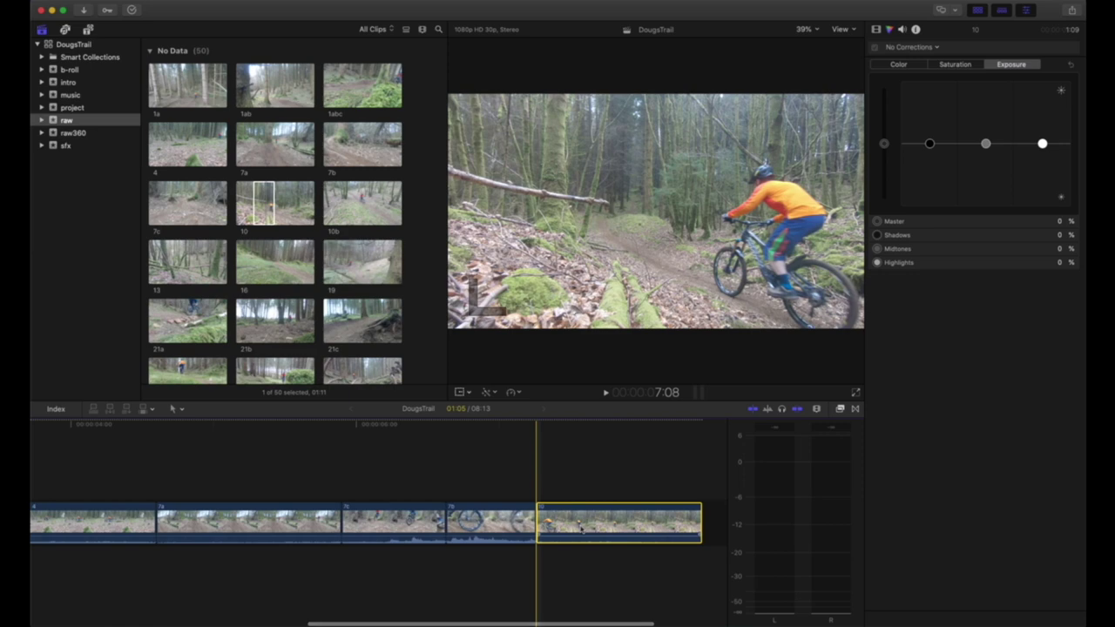
key("shift+z")
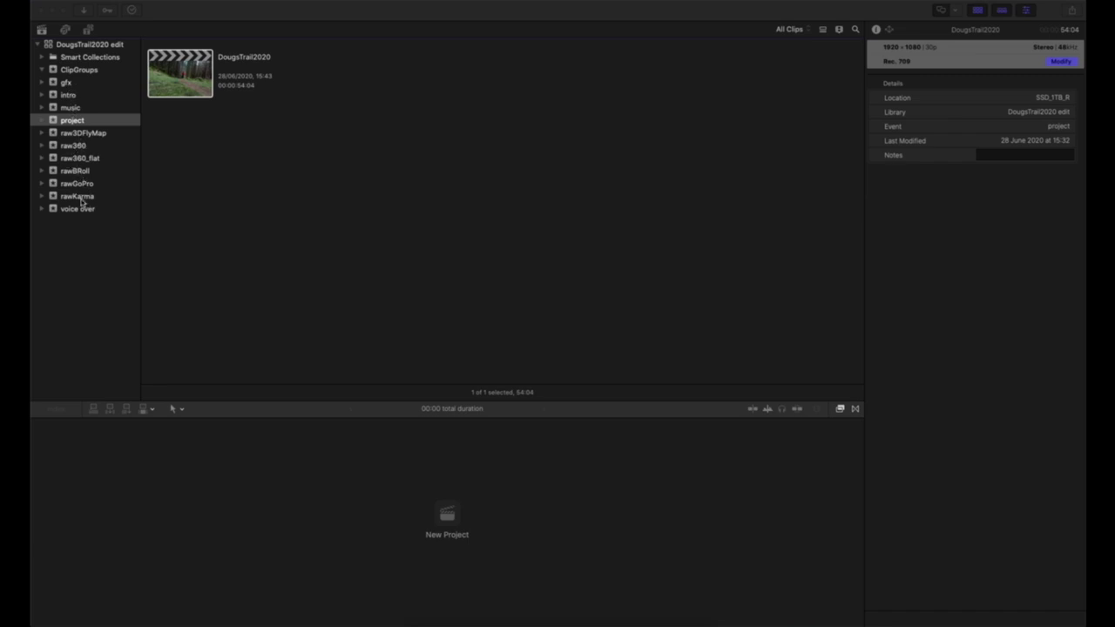
Step: Open the DougsTrail2020 project from the project event in the timeline
double_click(186, 79)
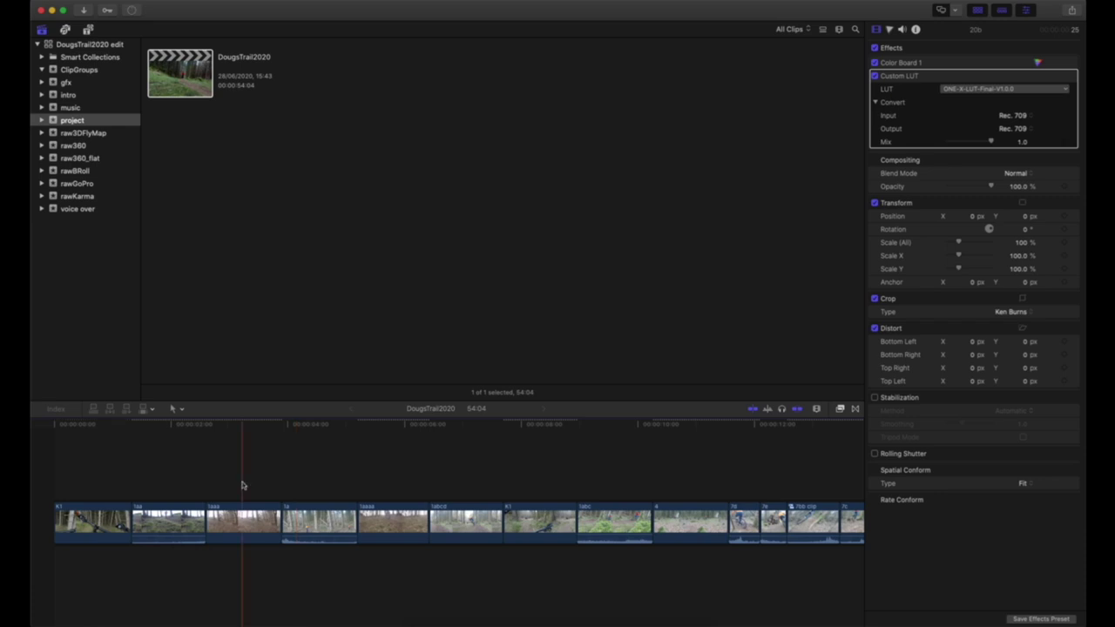
Step: Fit the whole edit in the timeline, show the rawGoPro clips, and restore the default workspace with the viewer
key("shift+z")
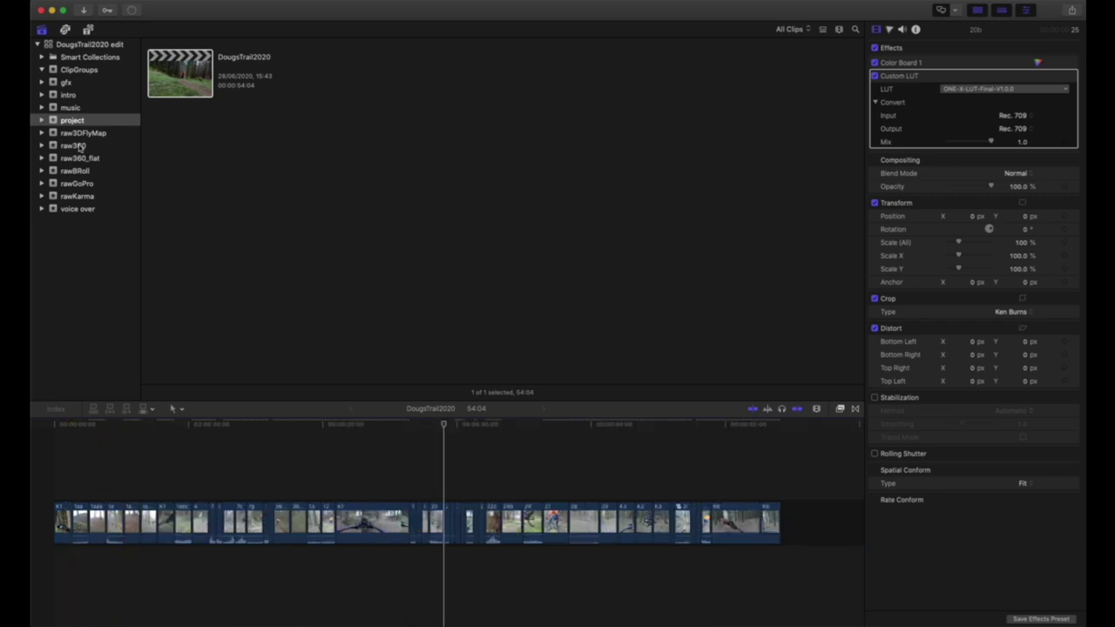
left_click(80, 185)
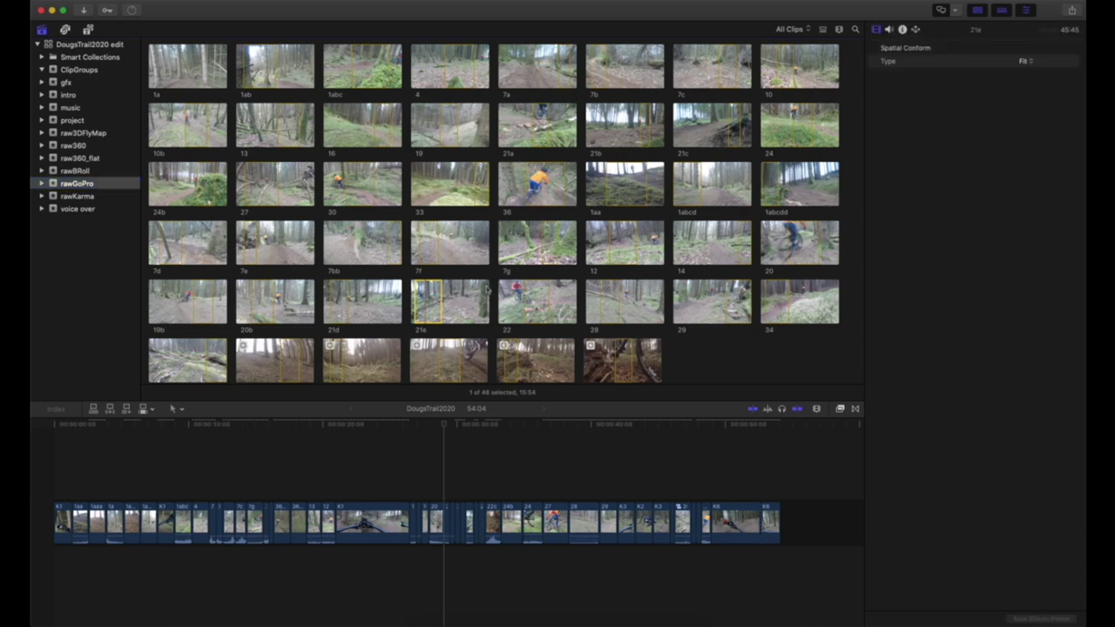
left_click(62, 509)
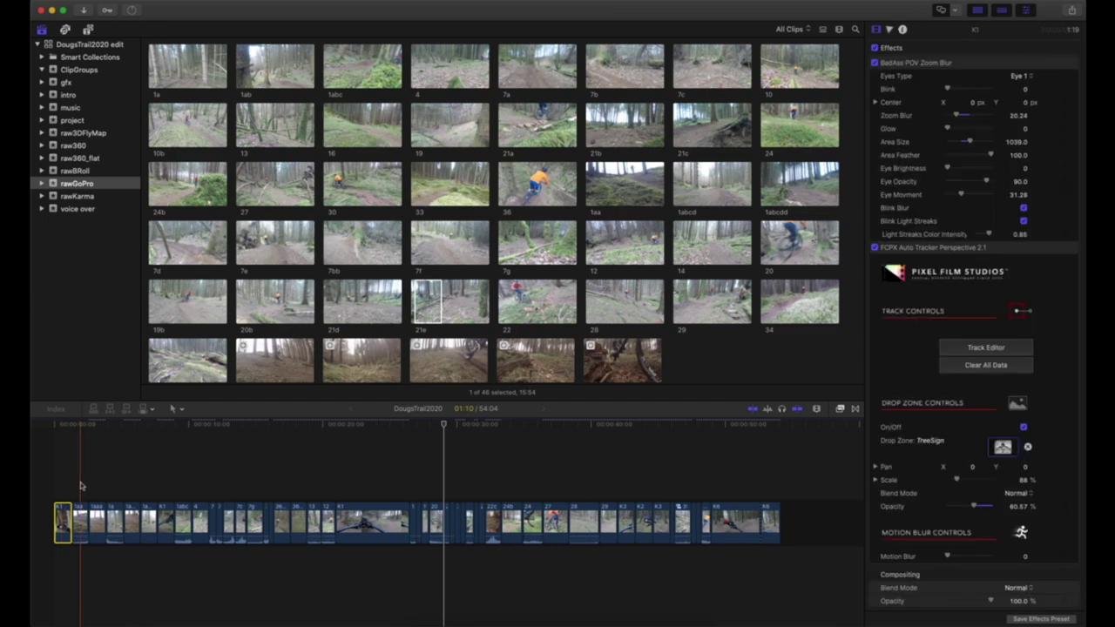
key("super+0")
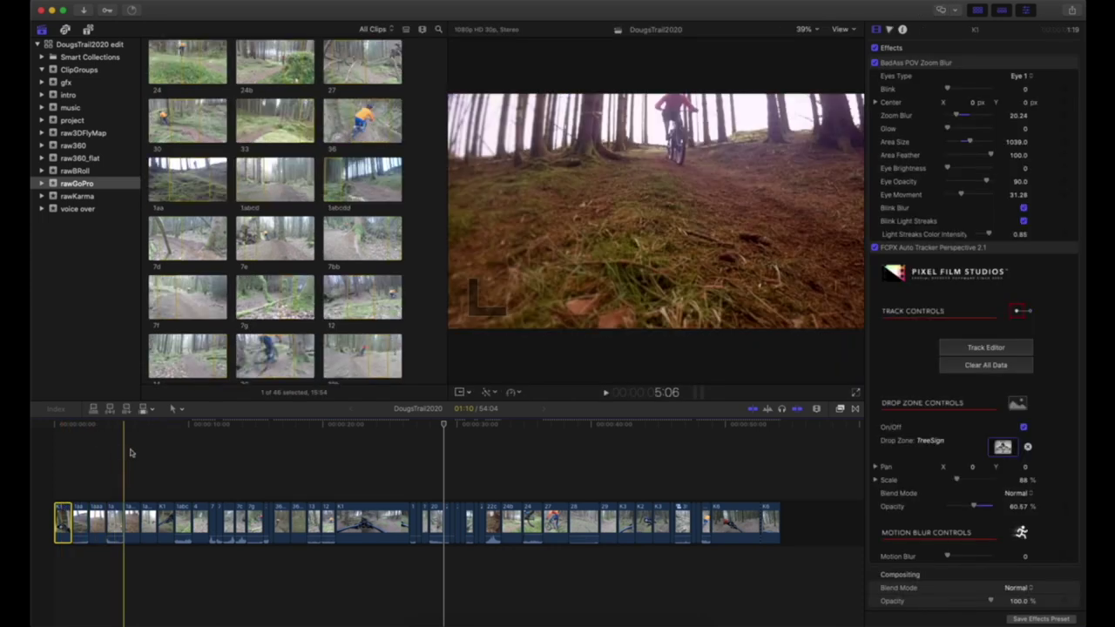
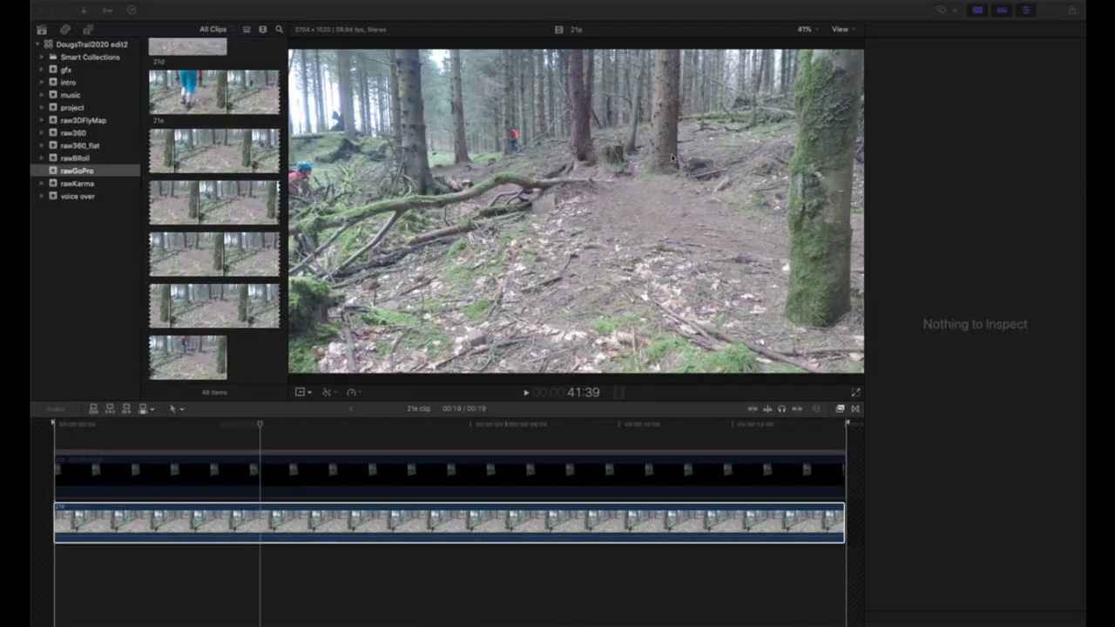
Step: Compare the raw 21e footage with the 21e compound clip, viewing its masked still layer and base layer separately
left_click(158, 107)
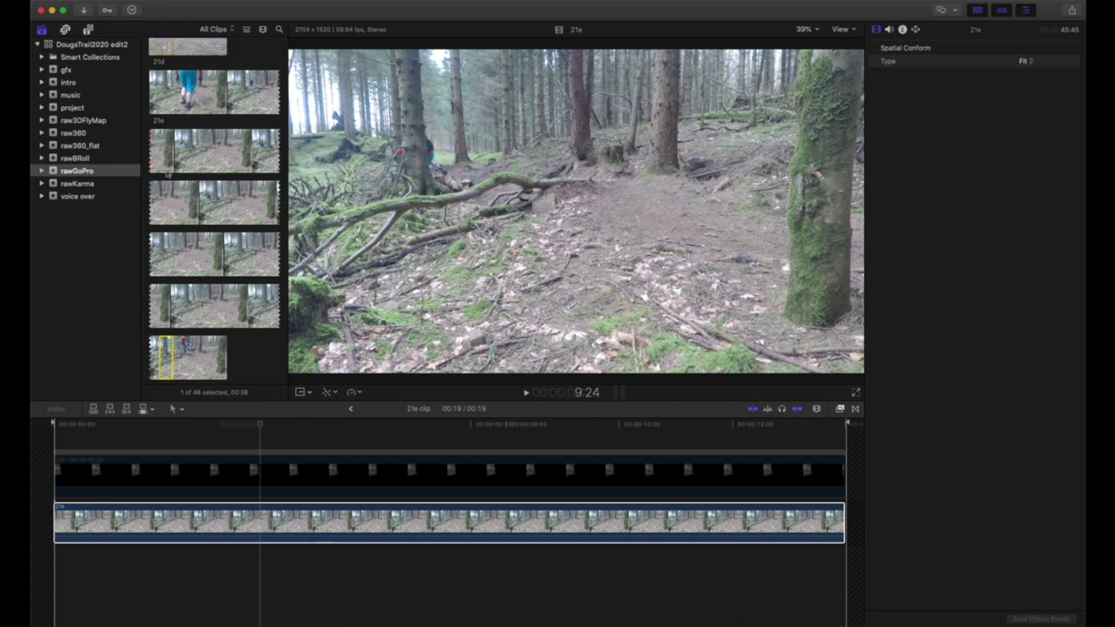
left_click(277, 466)
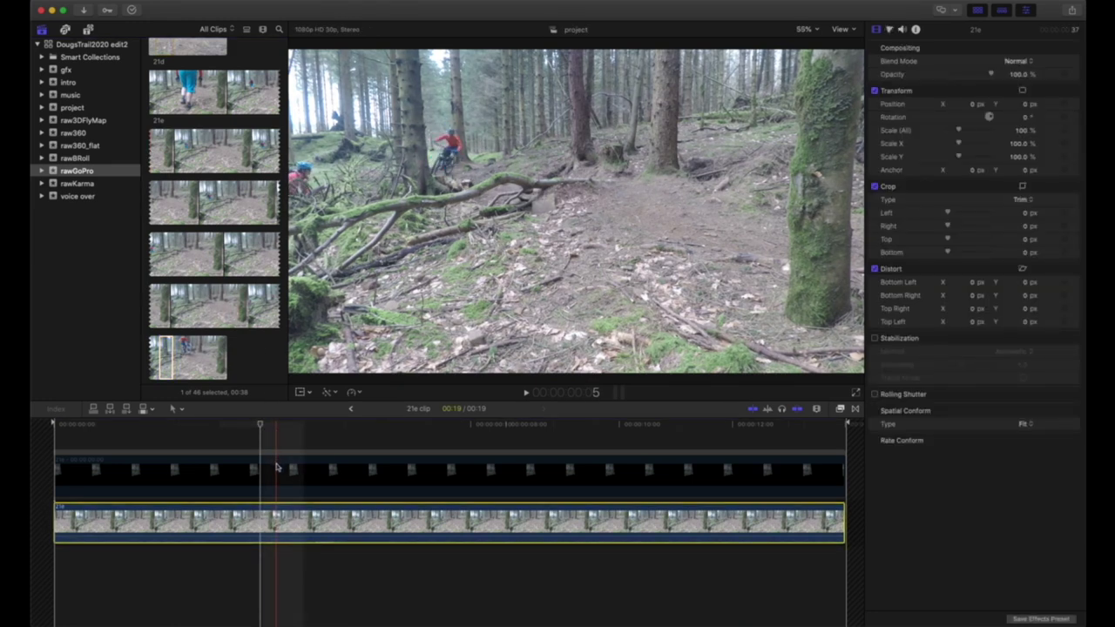
left_click(277, 468)
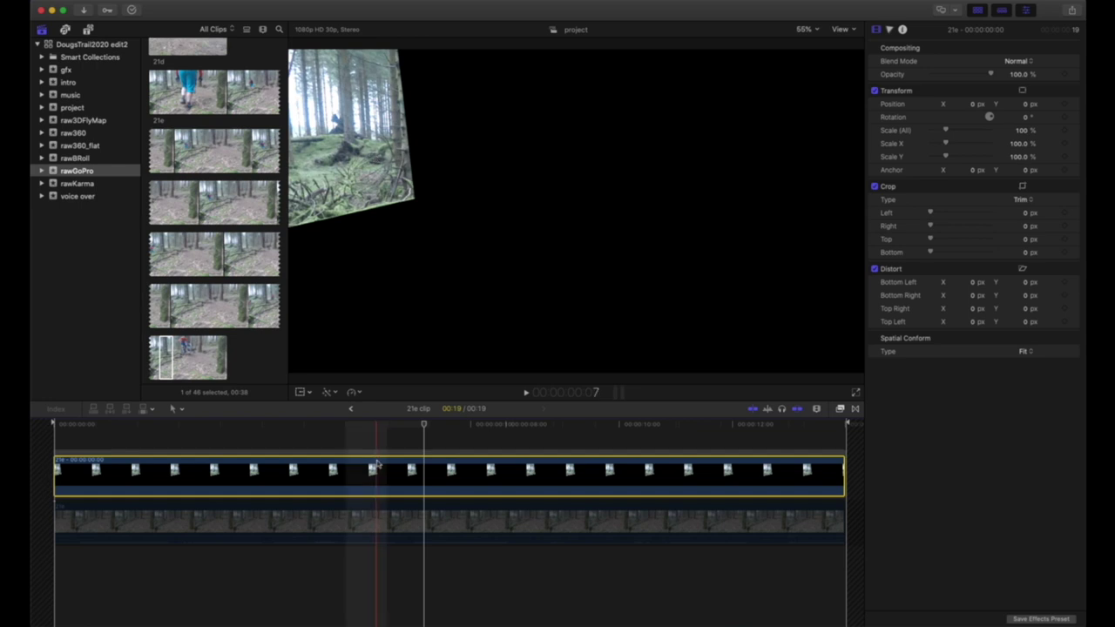
left_click(377, 507)
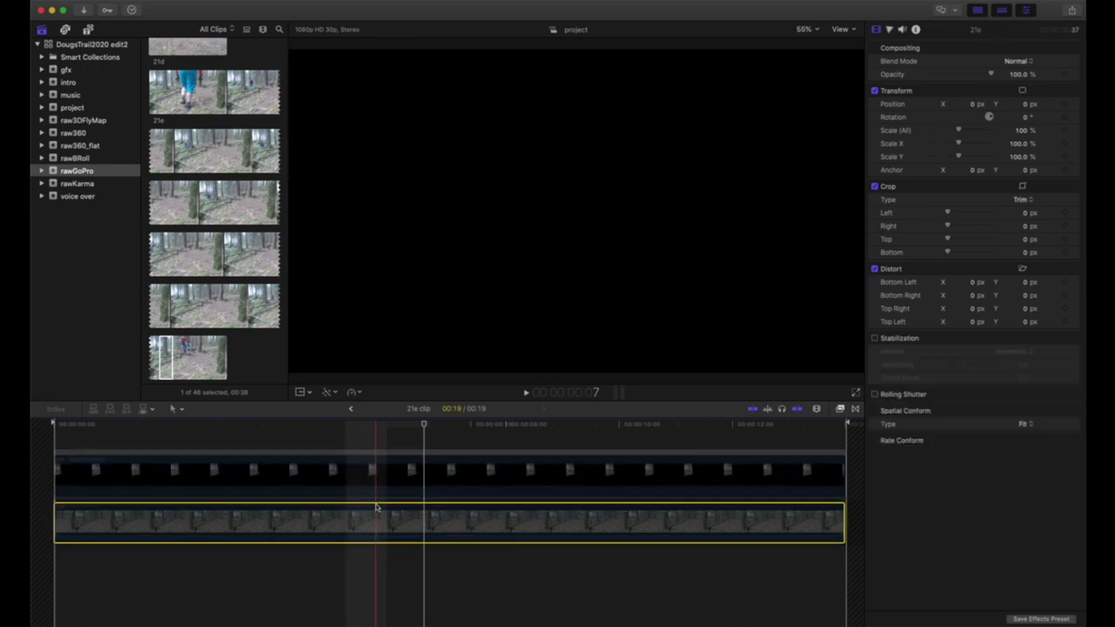
left_click_drag(418, 447, 408, 495)
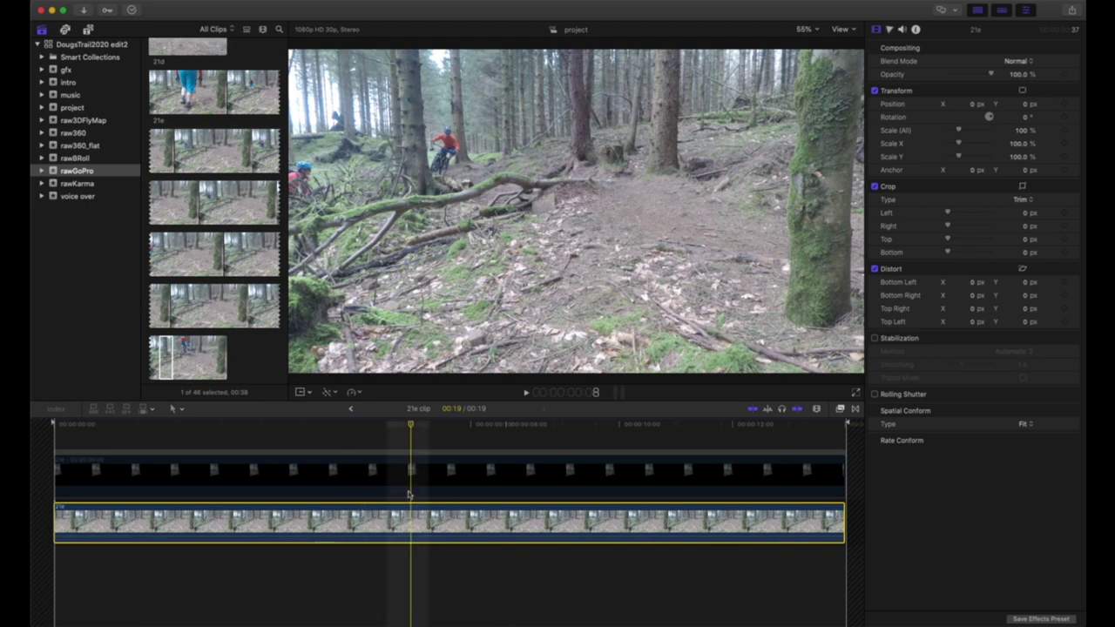
left_click(403, 462)
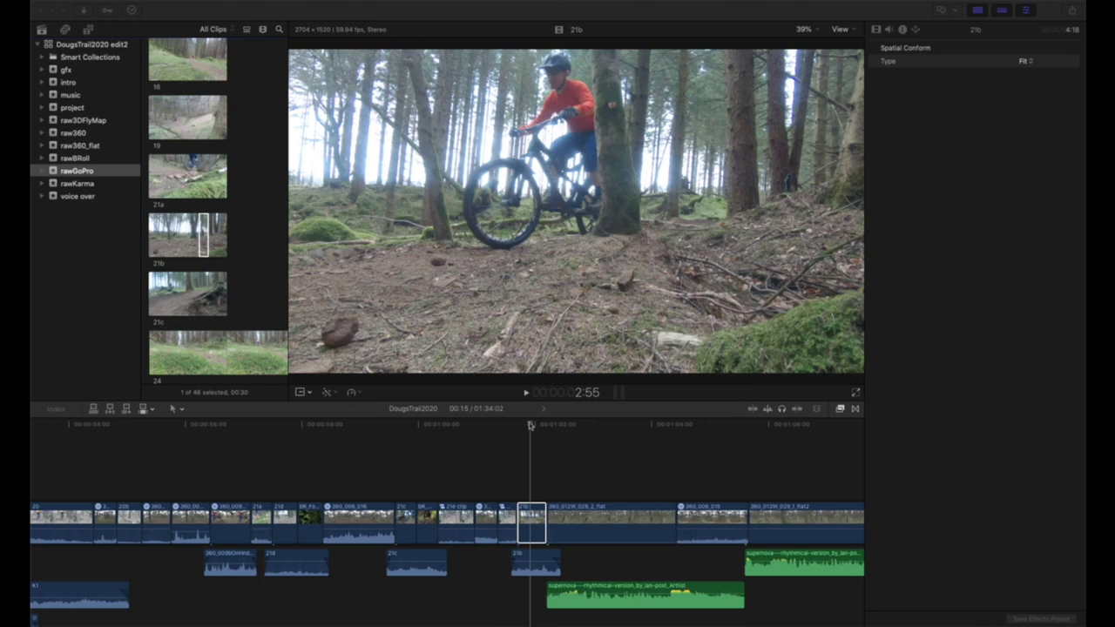
Step: Compare the raw 21b footage with its edited timeline clip and show the Object Remover effect's on-screen controls
left_click(531, 425)
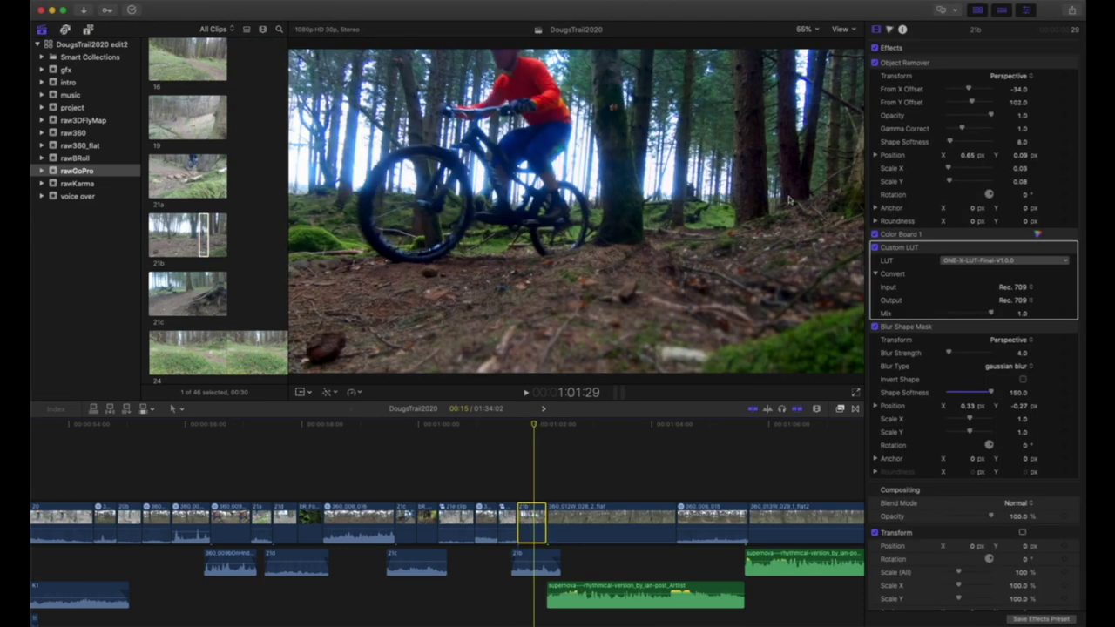
left_click(183, 245)
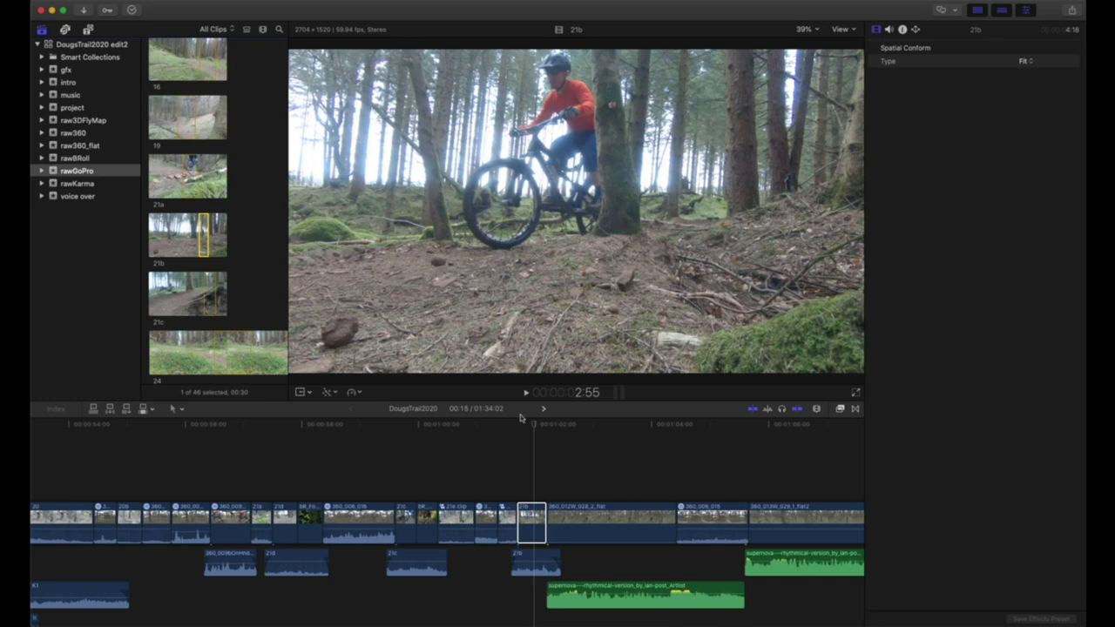
left_click(526, 523)
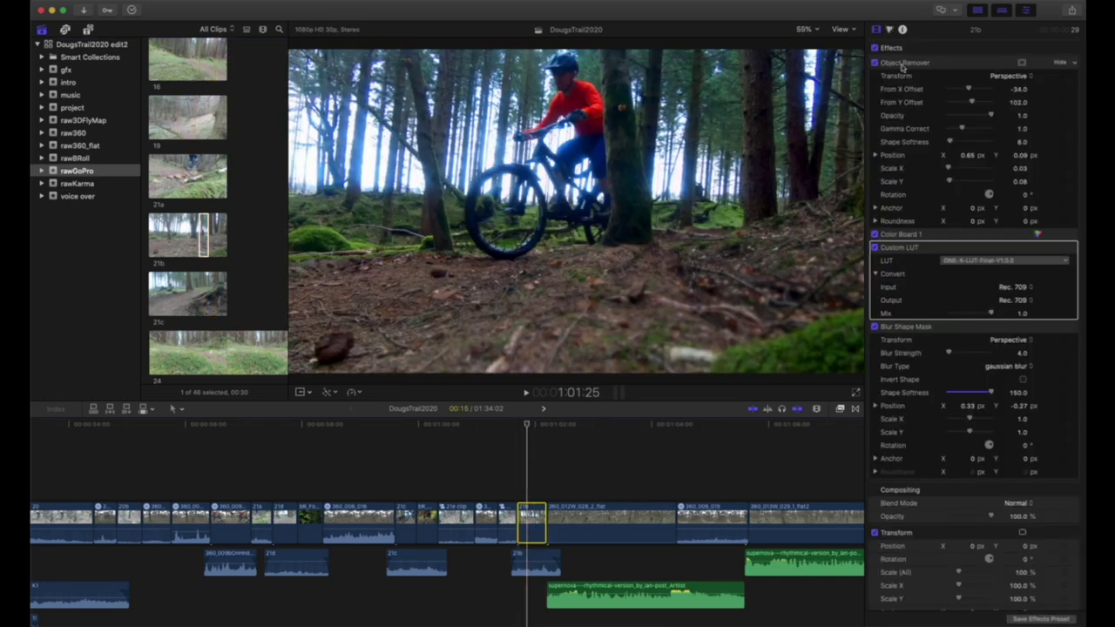
left_click(874, 63)
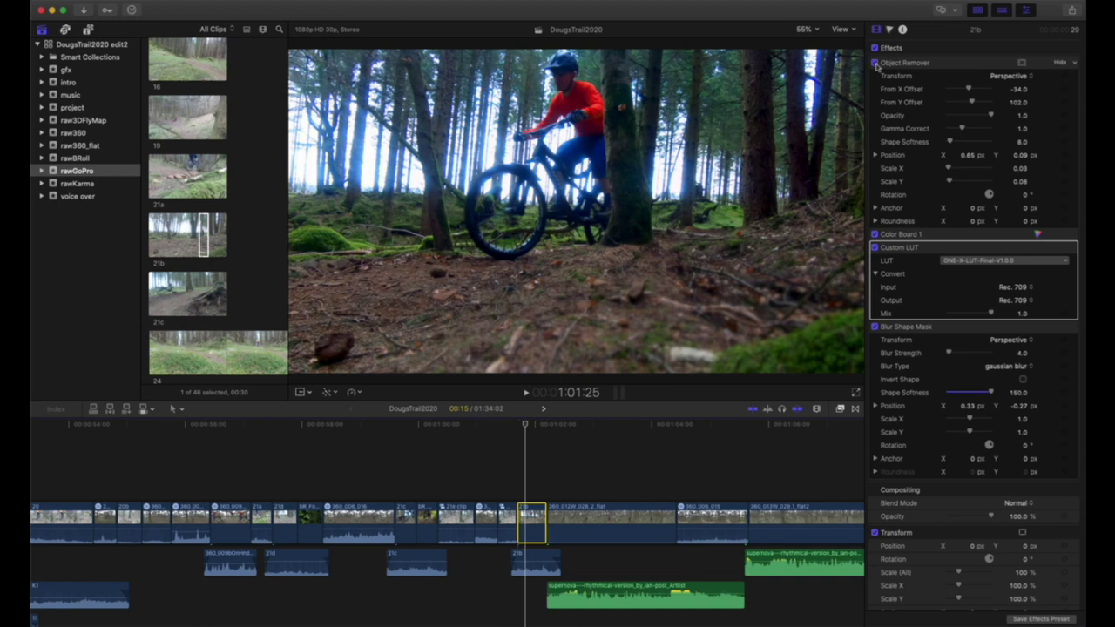
left_click(942, 64)
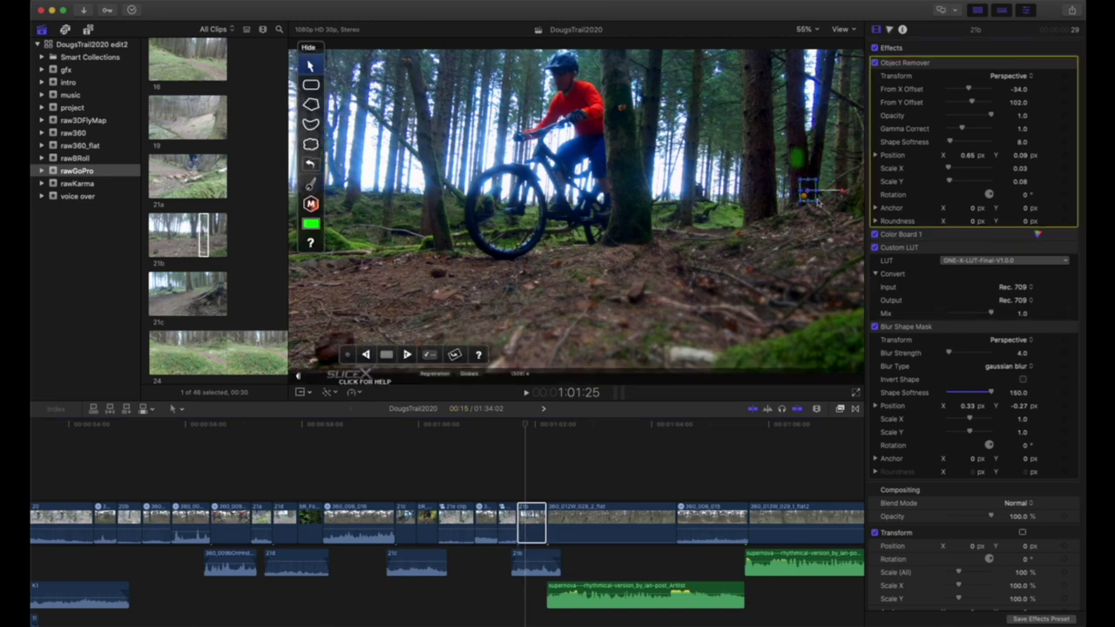